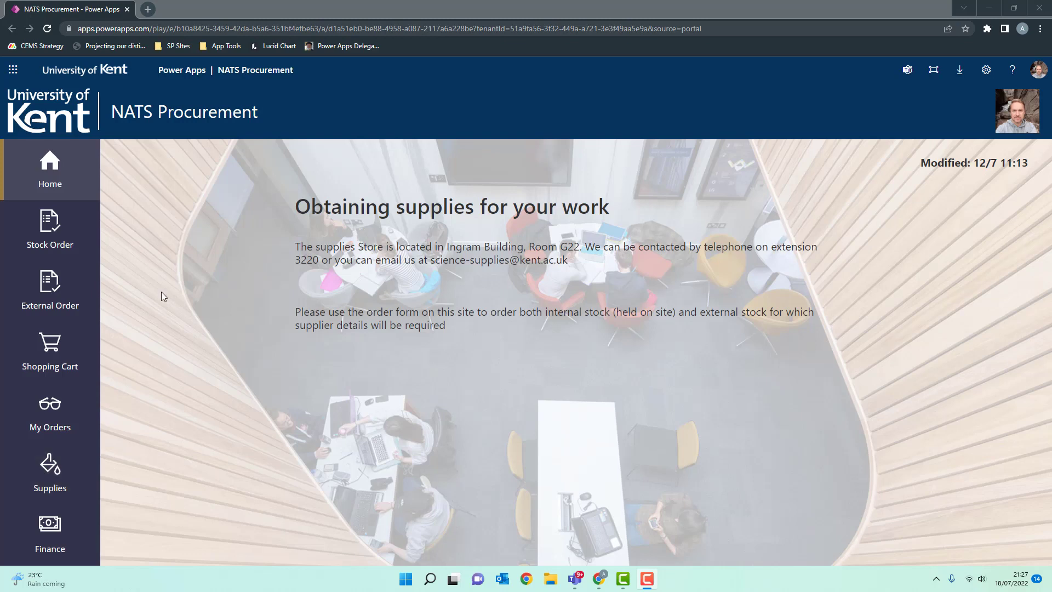
# Open the stock order page and view the Standard Stores Stock, the Consignment Stock and all products in turn
pyautogui.click(50, 230)
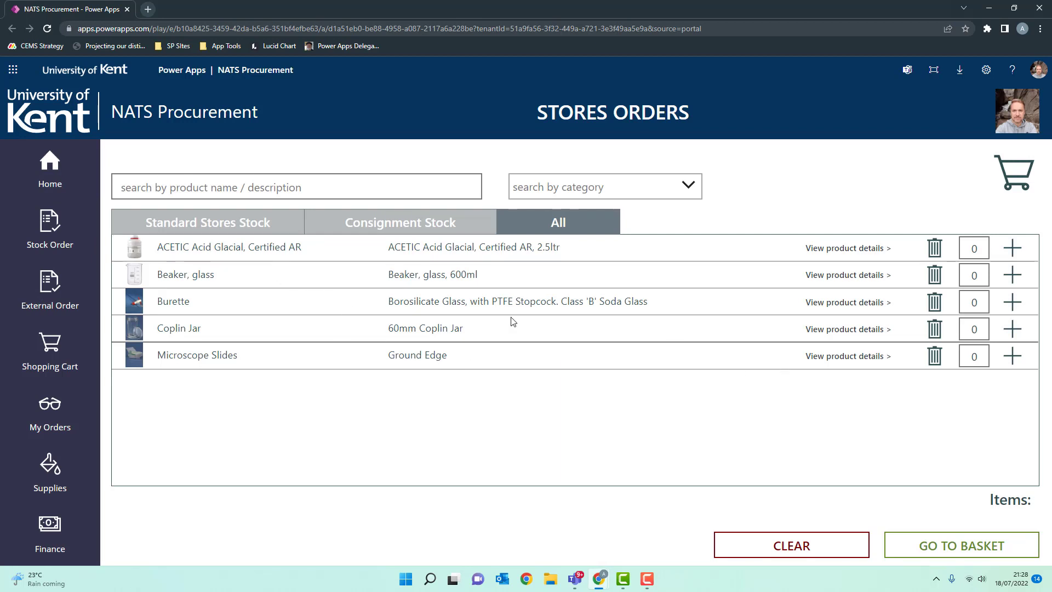
pyautogui.click(190, 222)
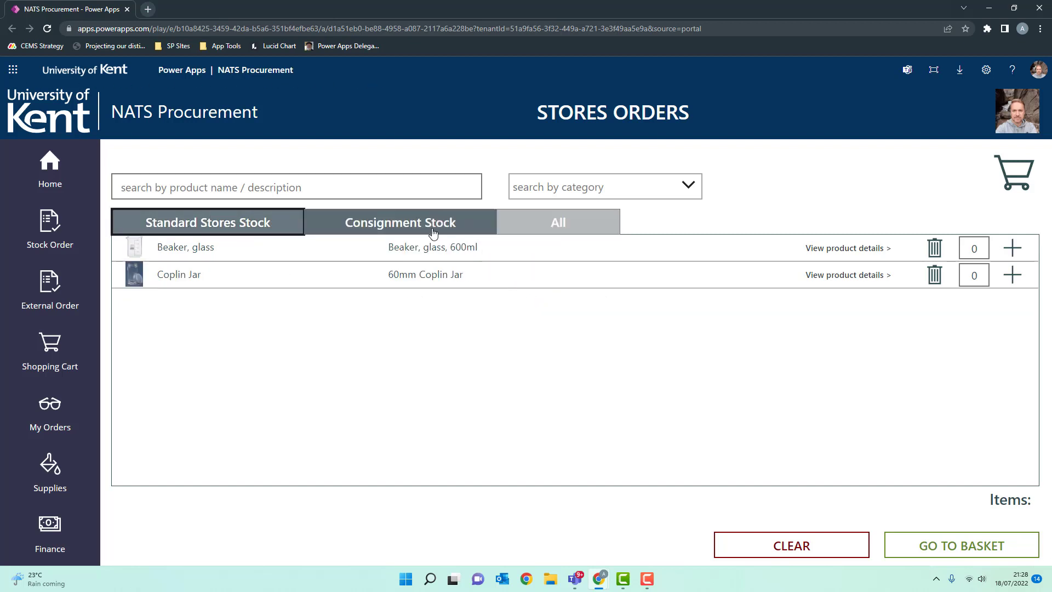
pyautogui.click(404, 223)
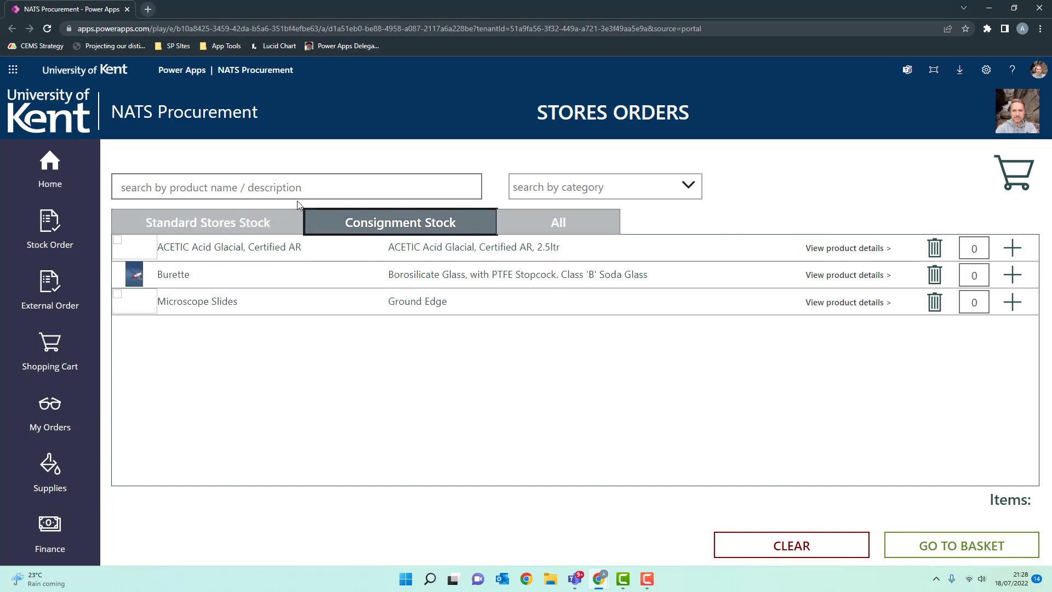
pyautogui.click(562, 226)
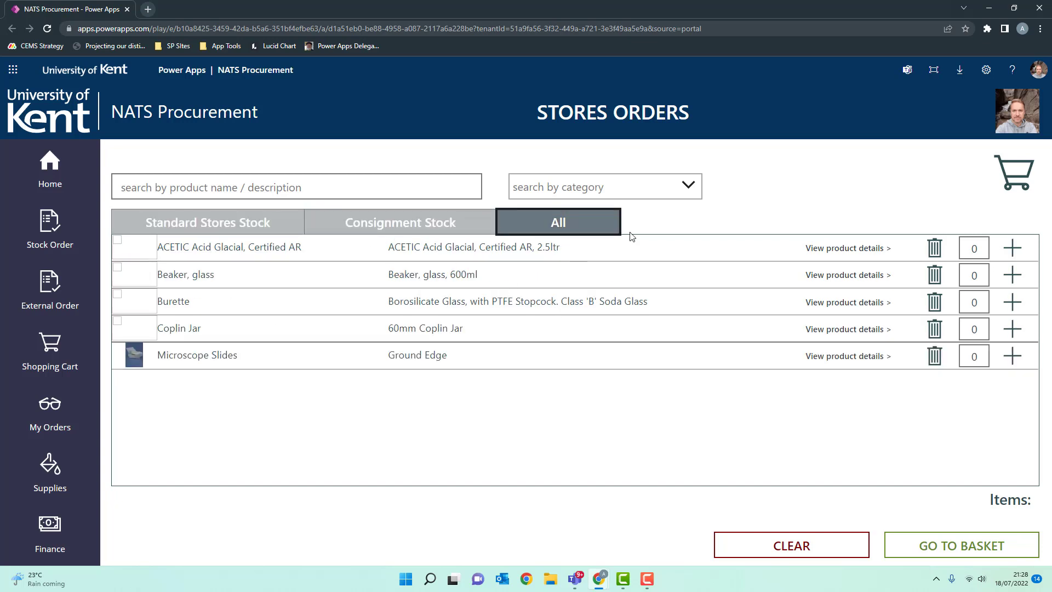
# Search the products by name for "beak" and by description for "bo", clearing the search each time
pyautogui.click(334, 187)
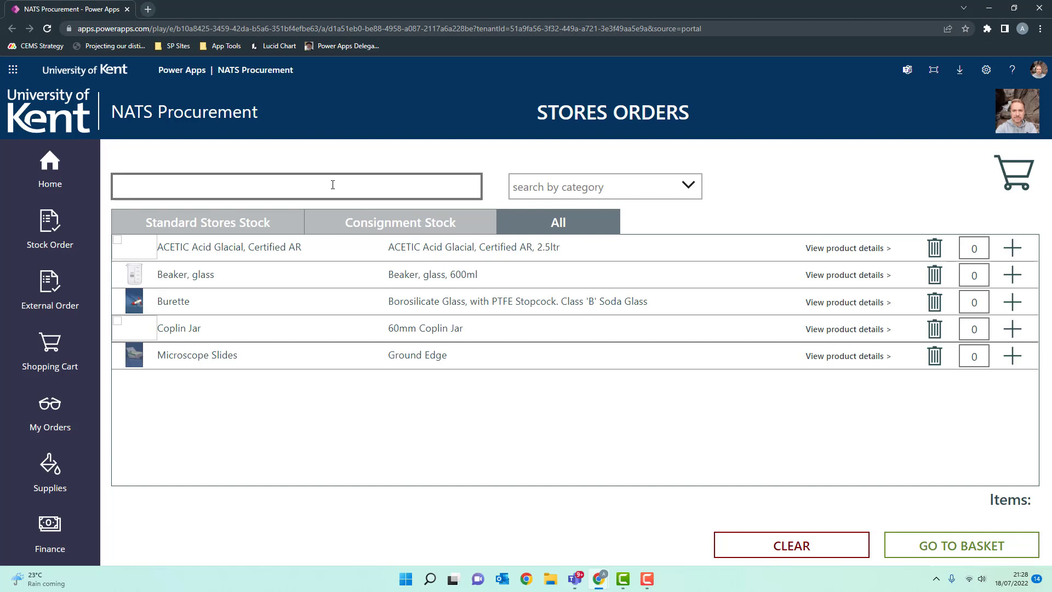
pyautogui.write('beak')
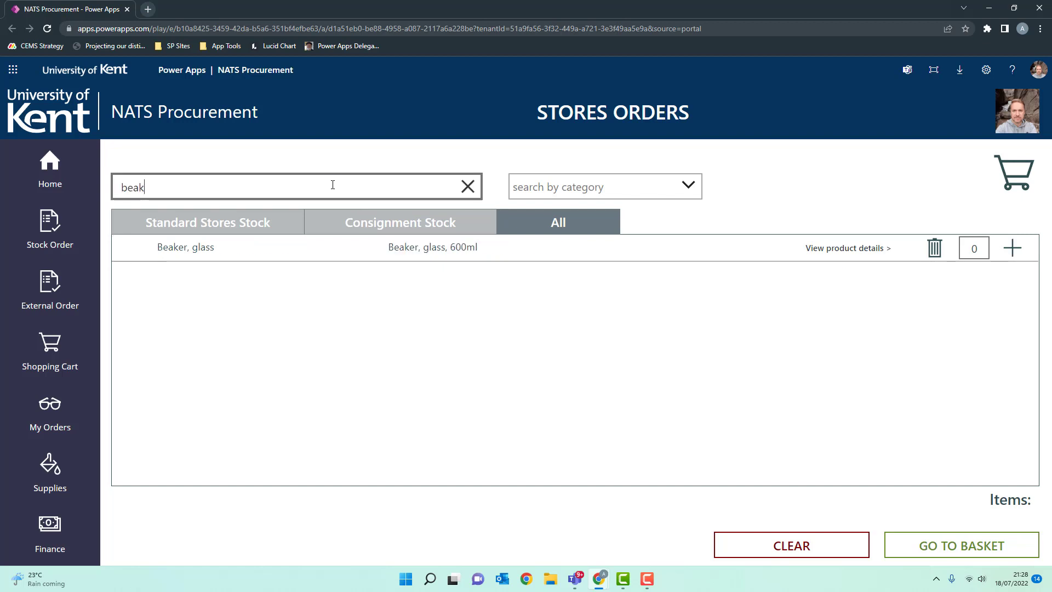
pyautogui.press('BackSpace')
pyautogui.press('BackSpace')
pyautogui.press('BackSpace')
pyautogui.press('BackSpace')
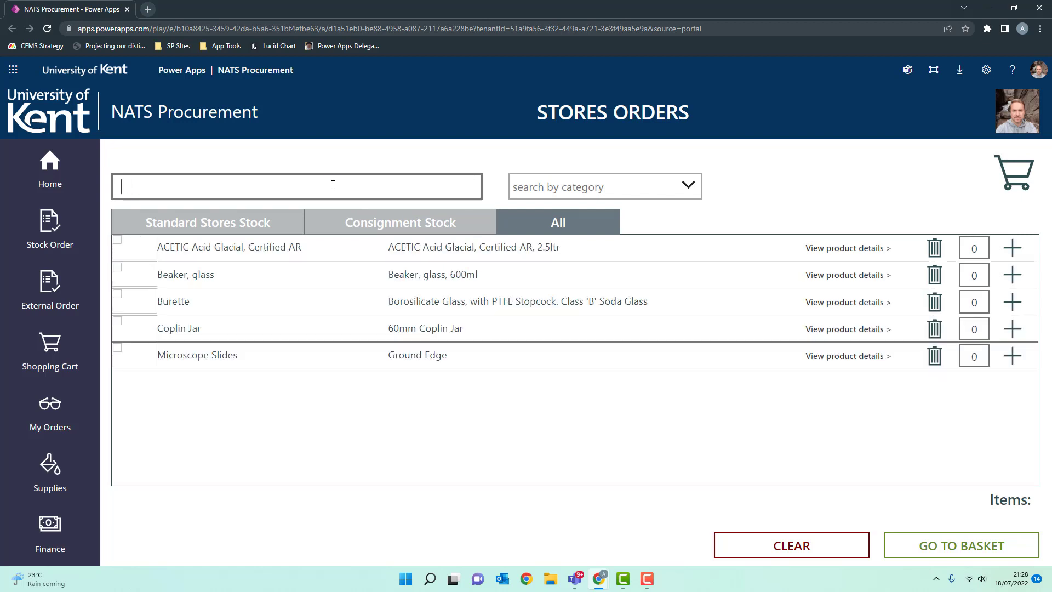
pyautogui.write('bo')
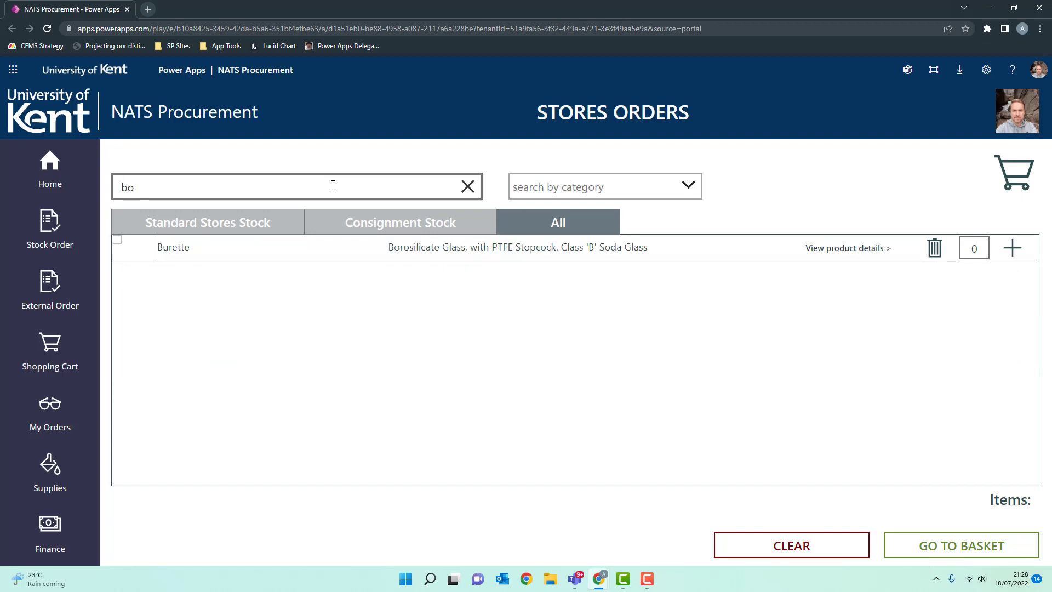
pyautogui.press('BackSpace')
pyautogui.press('BackSpace')
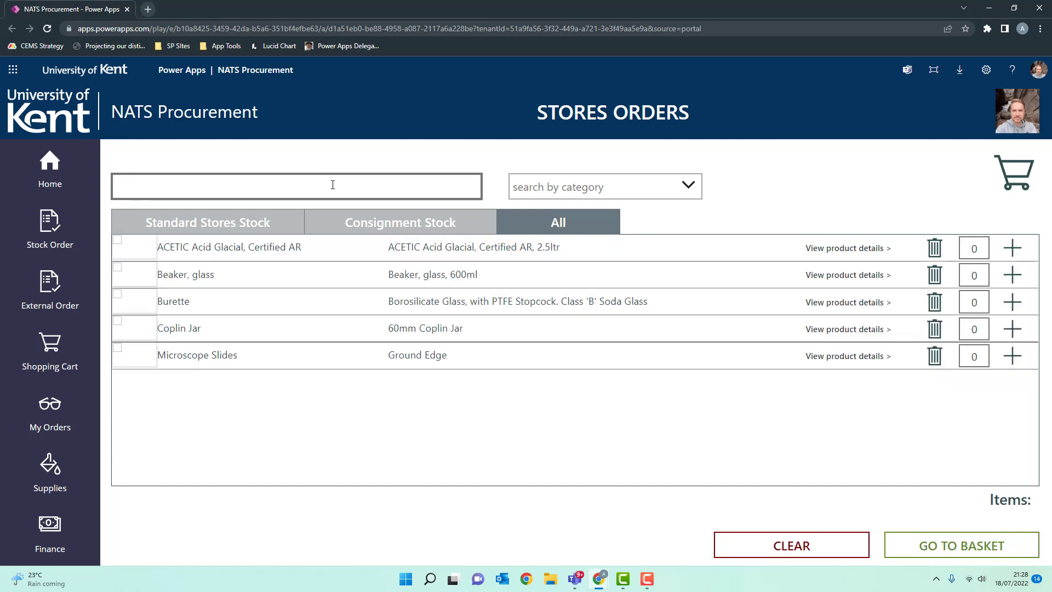
# Filter the product list by the Chemicals category and remove the filter again
pyautogui.click(699, 189)
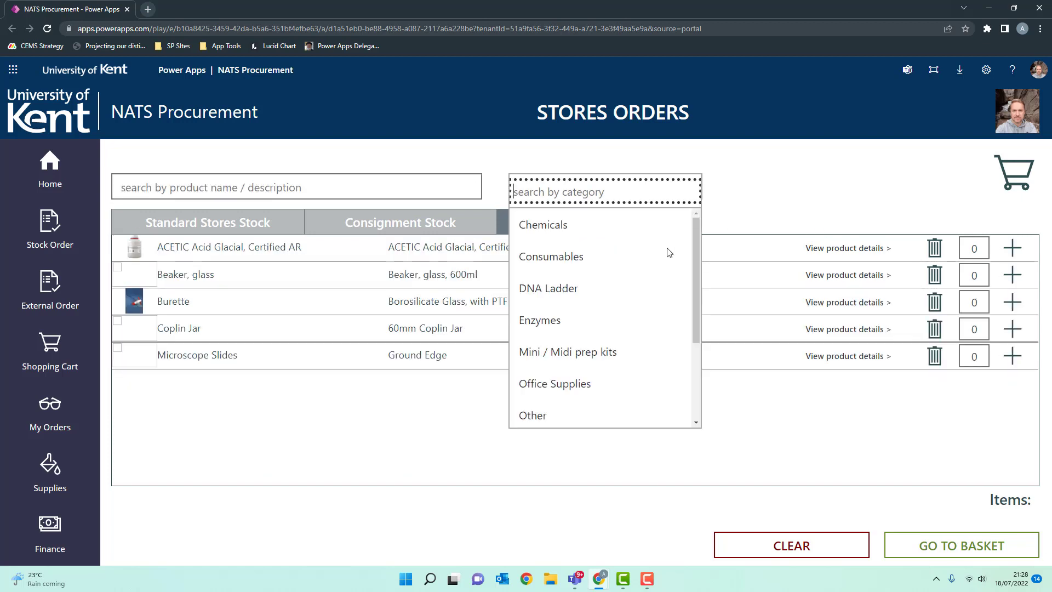
pyautogui.moveTo(695, 299); pyautogui.dragTo(697, 274)
pyautogui.click(560, 228)
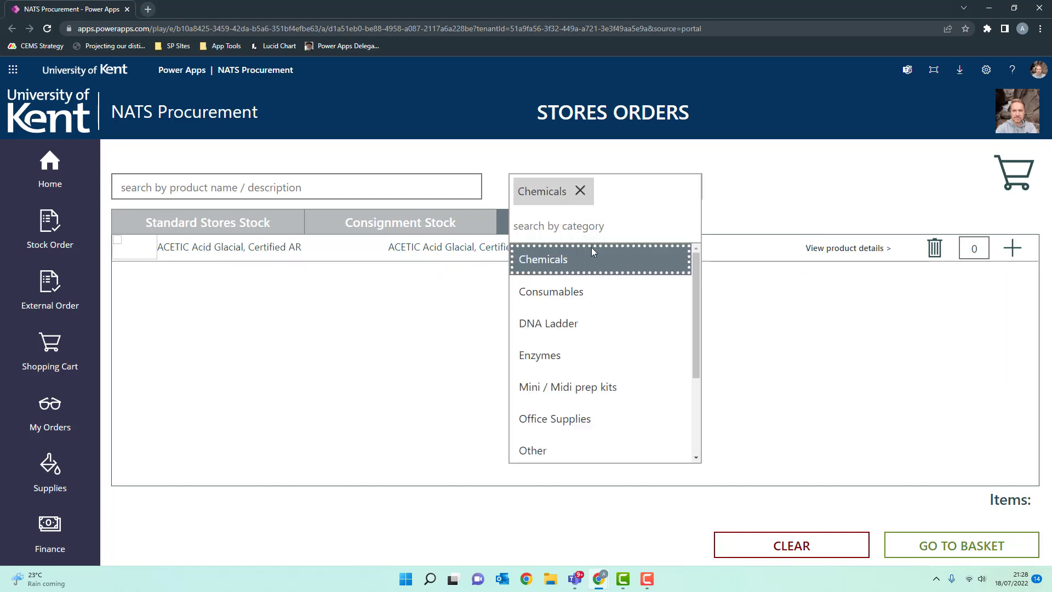
pyautogui.click(581, 192)
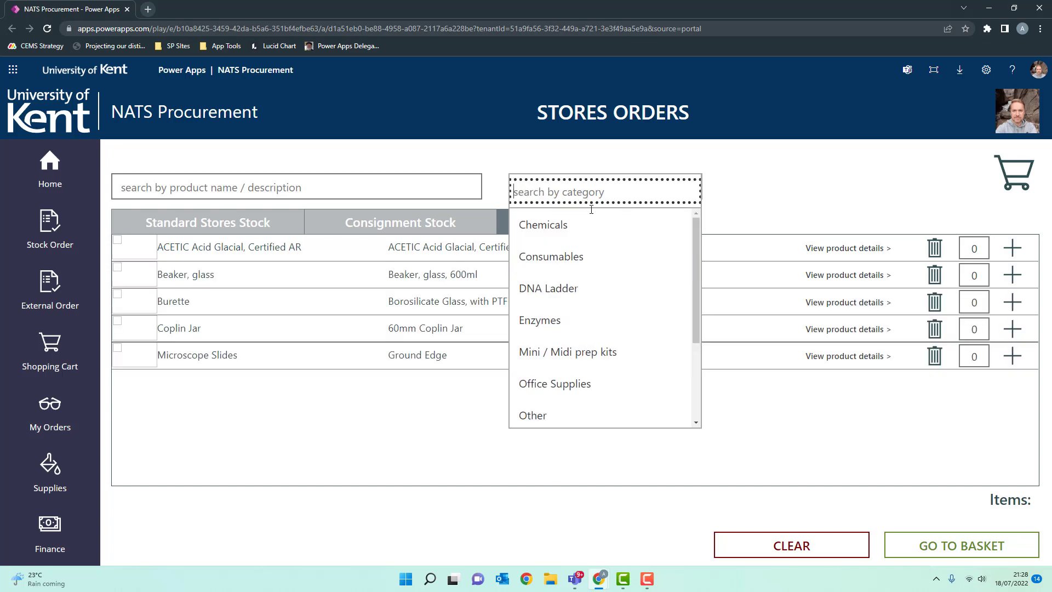
pyautogui.click(748, 170)
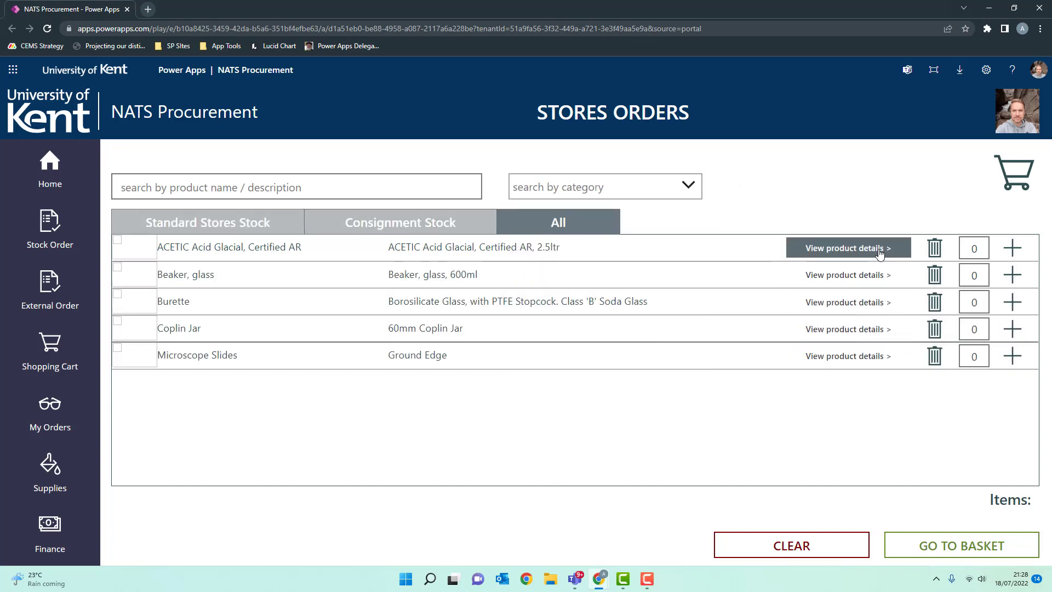
# View the product details of the burette, the glacial acetic acid and the glass beaker, closing each one
pyautogui.click(841, 302)
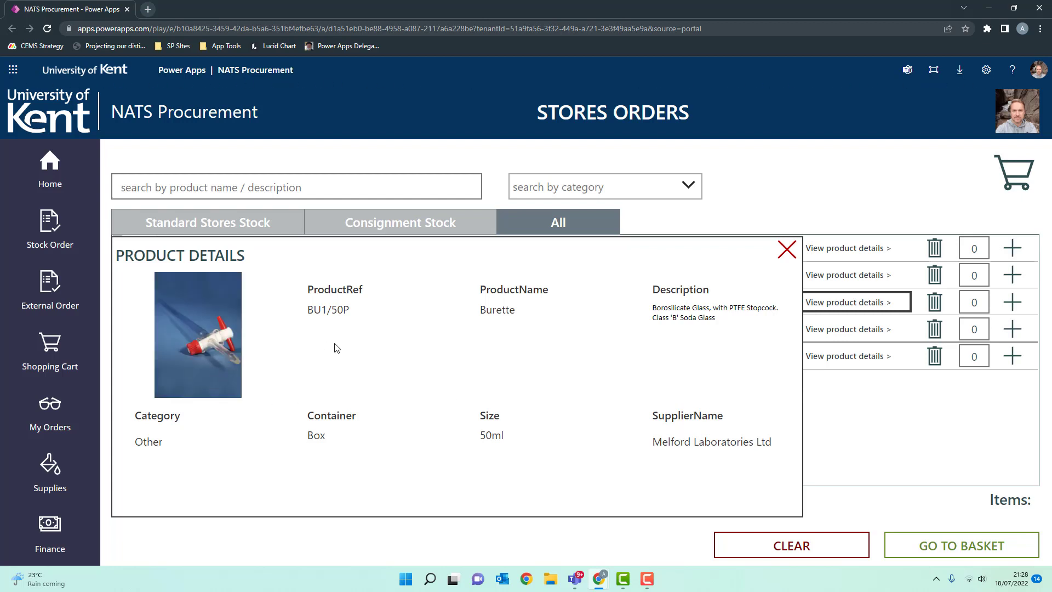
pyautogui.click(787, 250)
pyautogui.click(864, 253)
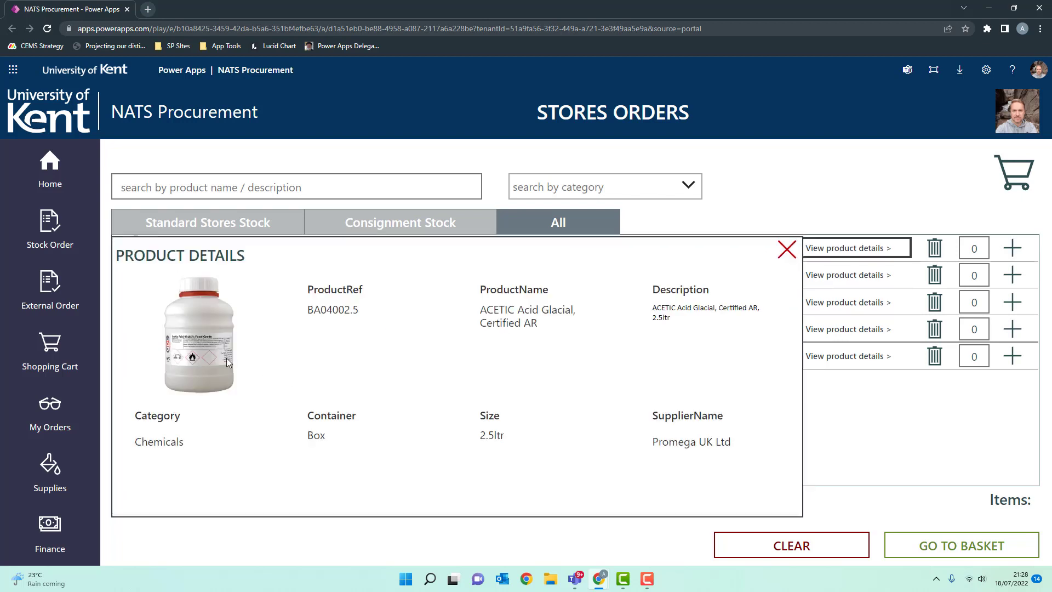
pyautogui.click(788, 251)
pyautogui.click(846, 280)
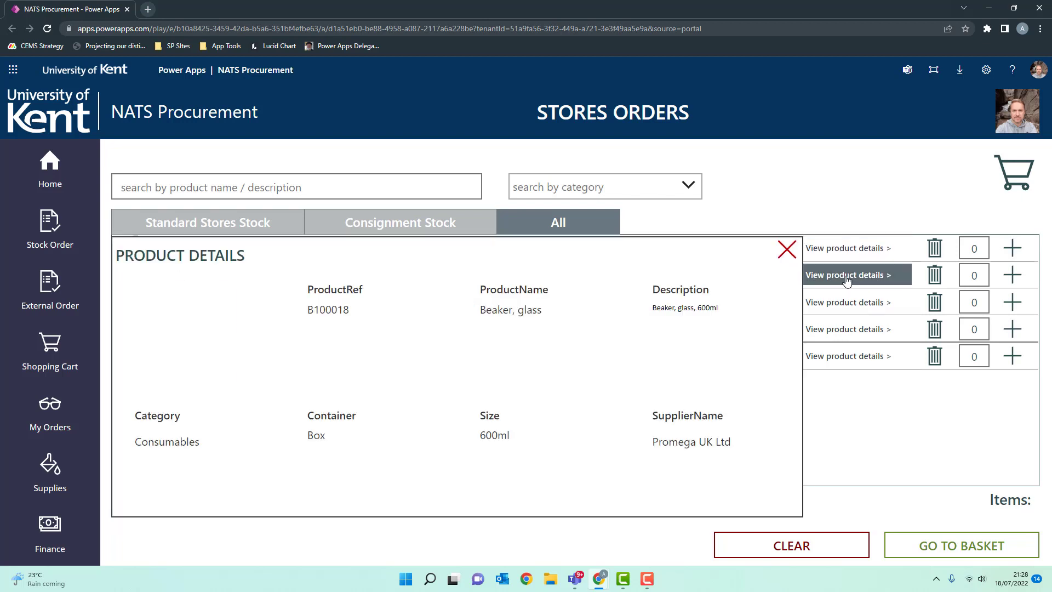
pyautogui.click(787, 250)
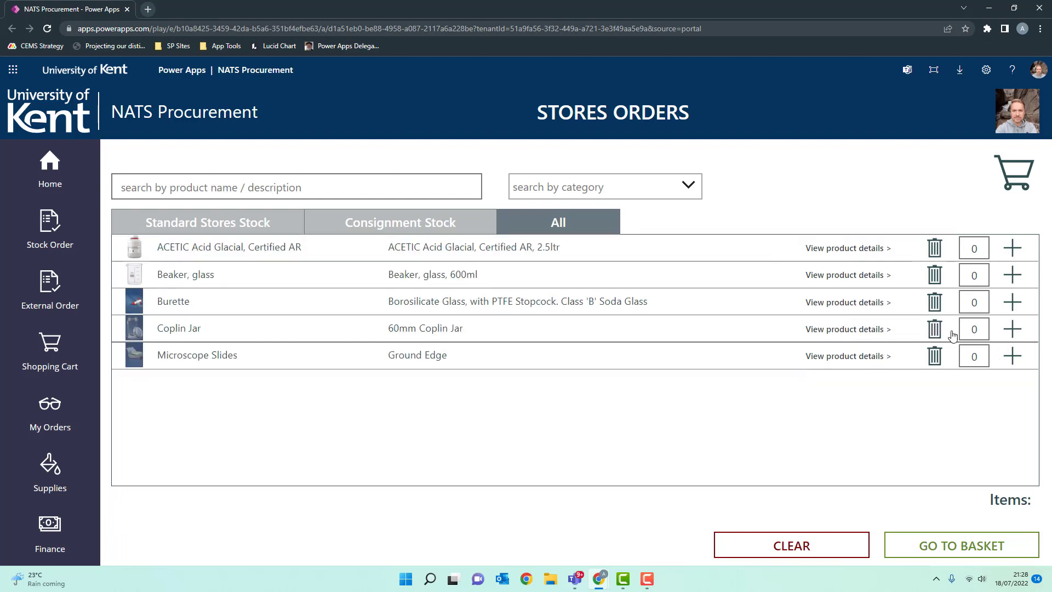
# Add 5 ACETIC Acid Glacial, 5 glass beakers and 3 burettes to the basket
pyautogui.click(980, 250)
pyautogui.write('5')
pyautogui.click(1013, 249)
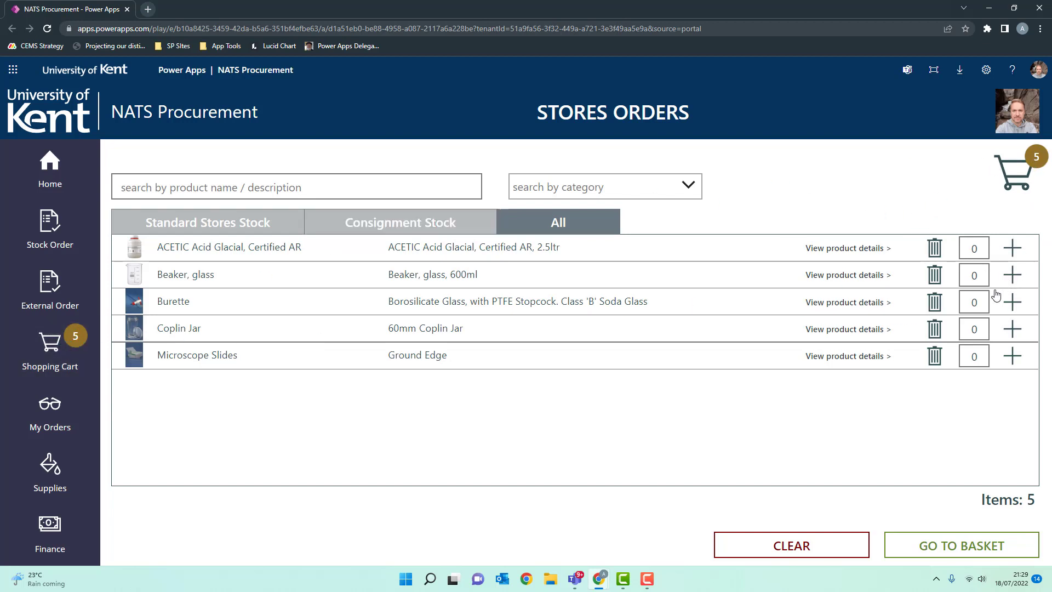
pyautogui.click(984, 279)
pyautogui.write('5')
pyautogui.click(1012, 275)
pyautogui.click(975, 302)
pyautogui.write('3')
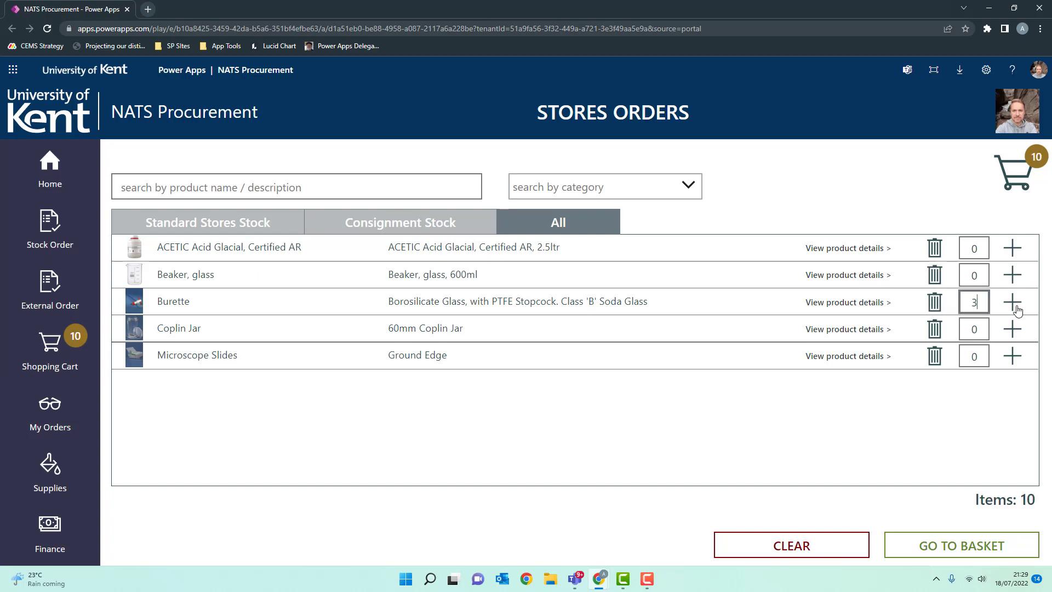
pyautogui.click(1013, 303)
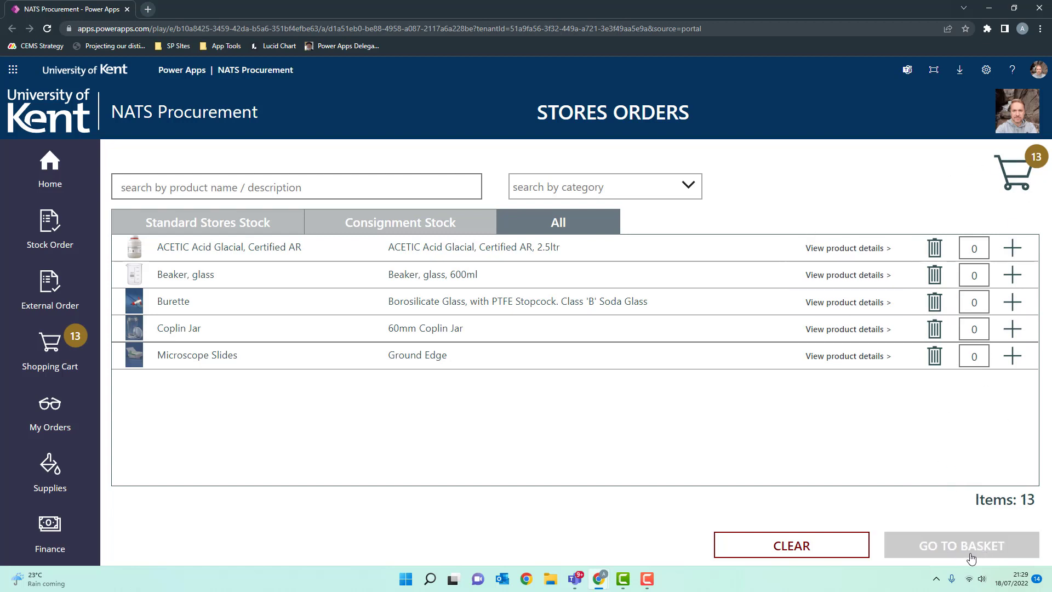
# In the basket, reduce the glass beaker quantity to 4 and remove the borosilicate glass burette line
pyautogui.click(1008, 551)
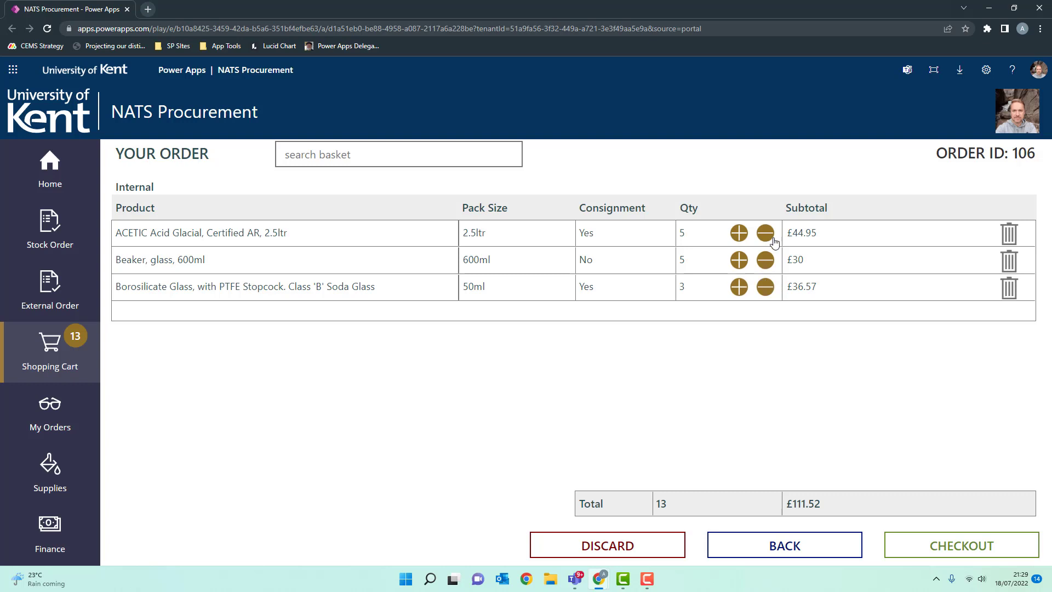
pyautogui.click(767, 262)
pyautogui.click(739, 261)
pyautogui.click(766, 263)
pyautogui.click(739, 261)
pyautogui.click(771, 260)
pyautogui.click(1011, 287)
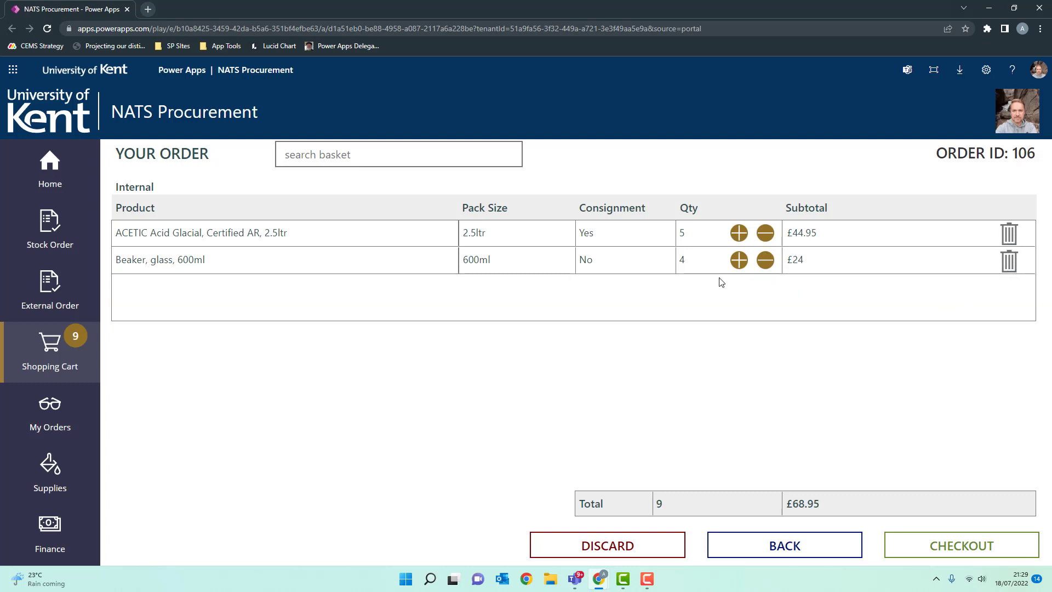
# Check out the basket and fill in the order details with the customer, the customer's telephone number and cost code 666
pyautogui.click(998, 555)
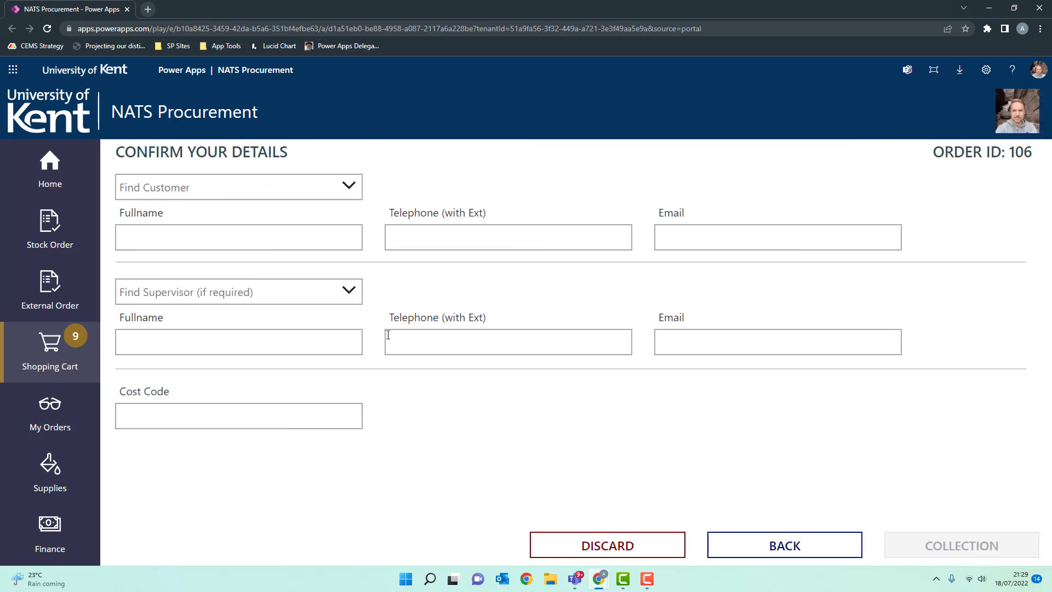
pyautogui.click(359, 199)
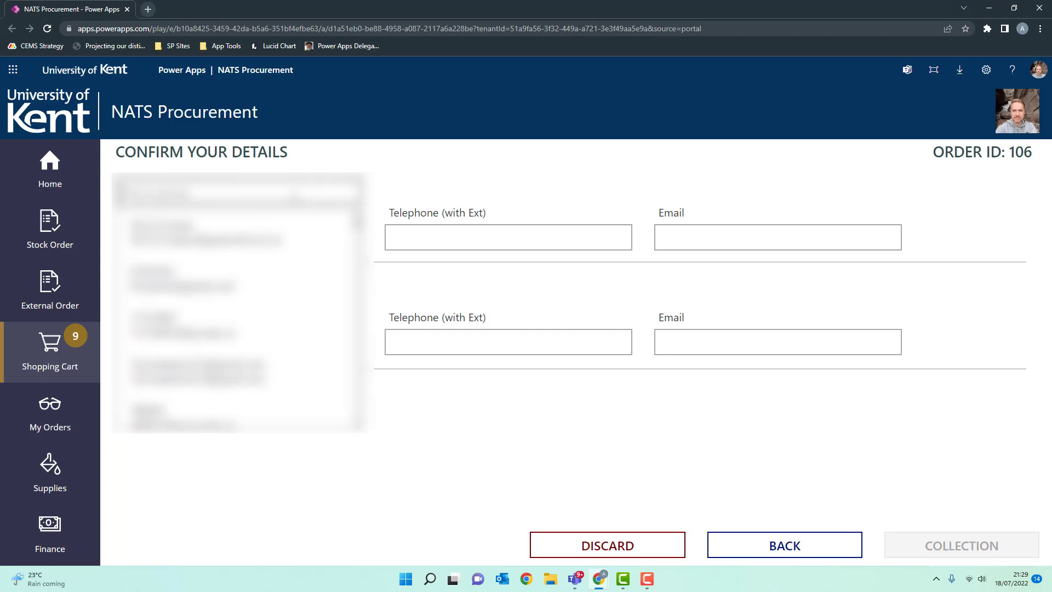
pyautogui.write('simon wil')
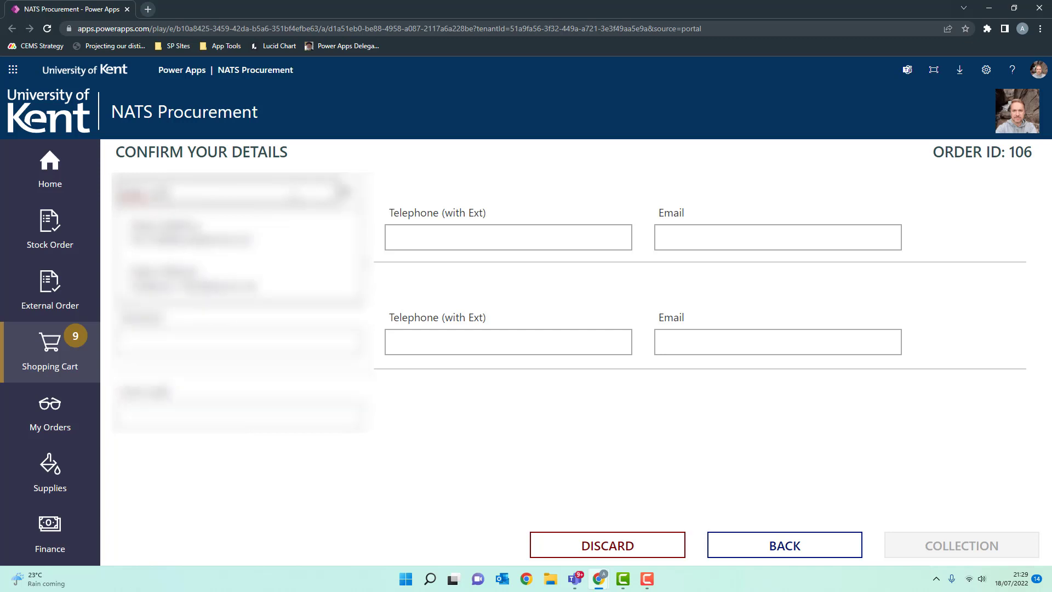
pyautogui.click(291, 278)
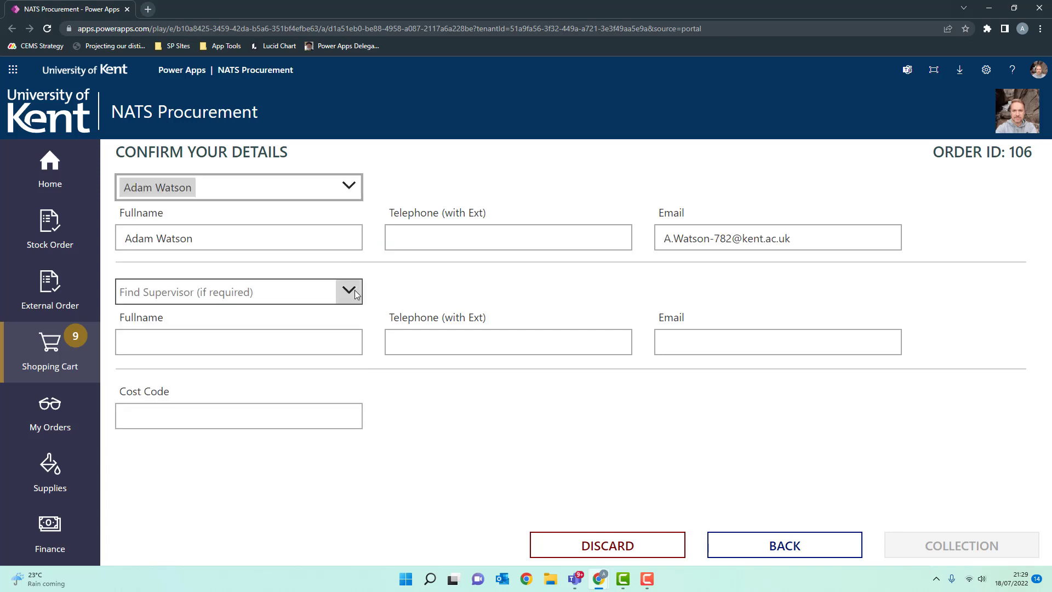
pyautogui.click(515, 242)
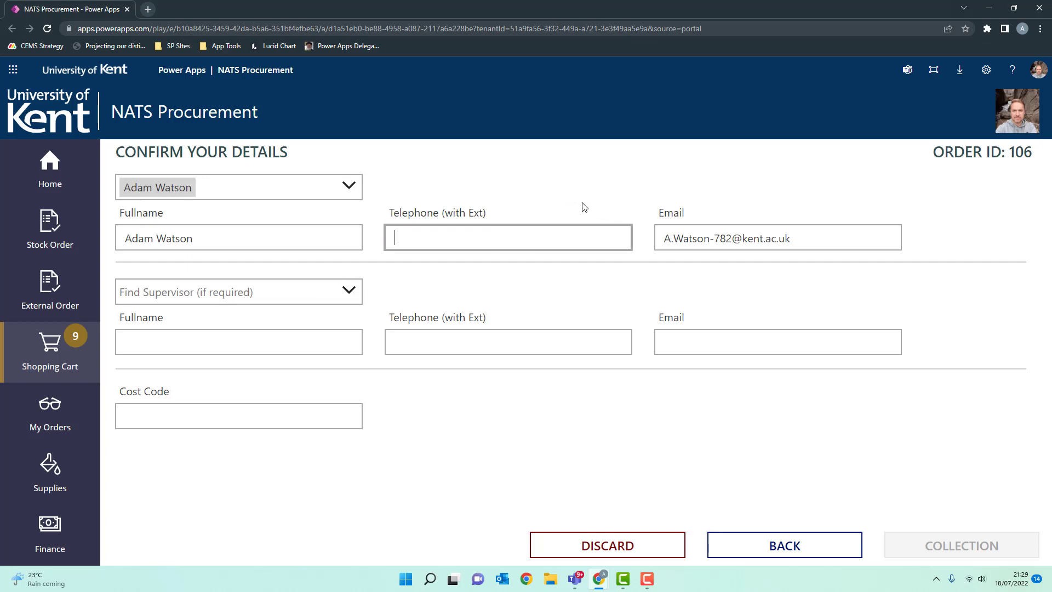
pyautogui.write('777')
pyautogui.click(299, 415)
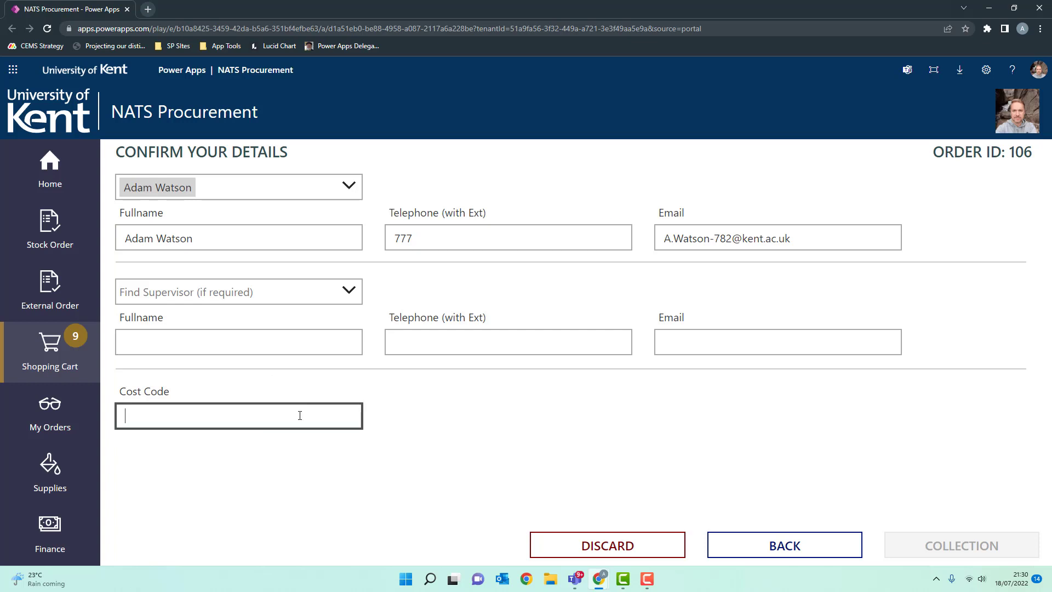
pyautogui.write('666')
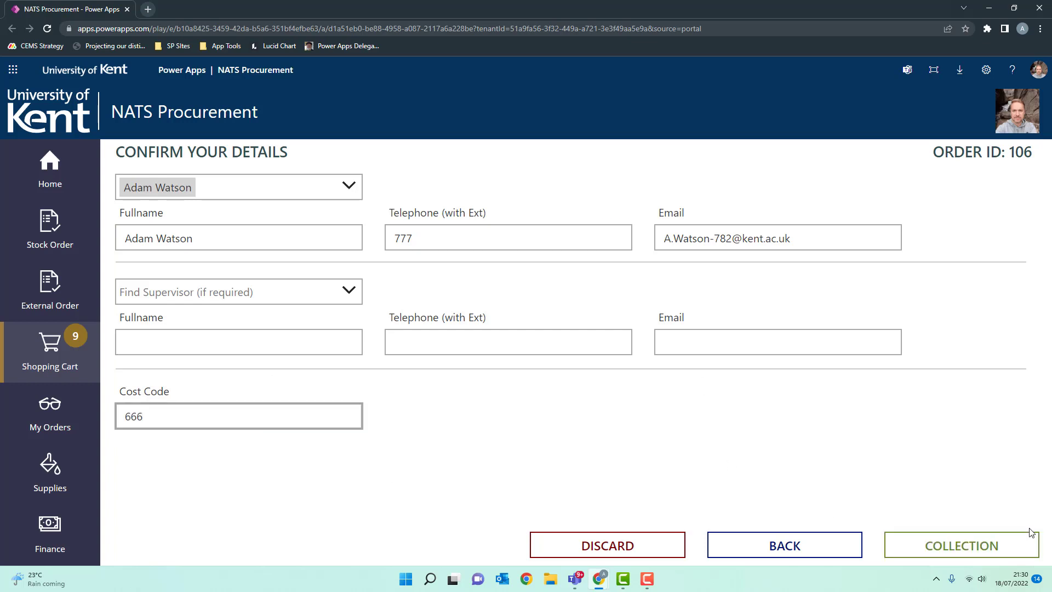
# Continue to the collection preferences and set the pickup to 28/07/2022 at 12.30
pyautogui.click(967, 548)
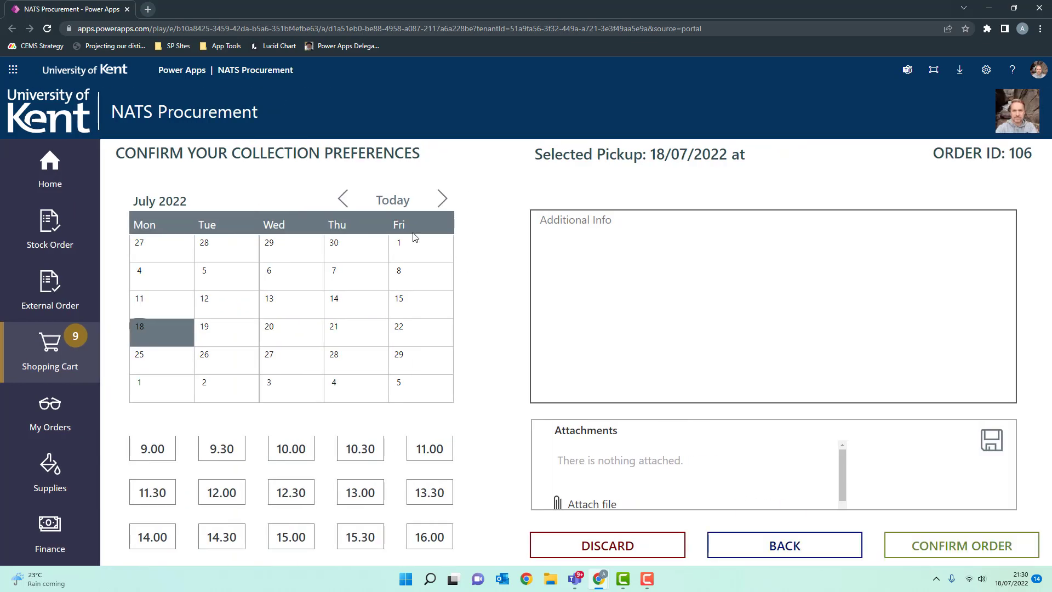
pyautogui.click(291, 361)
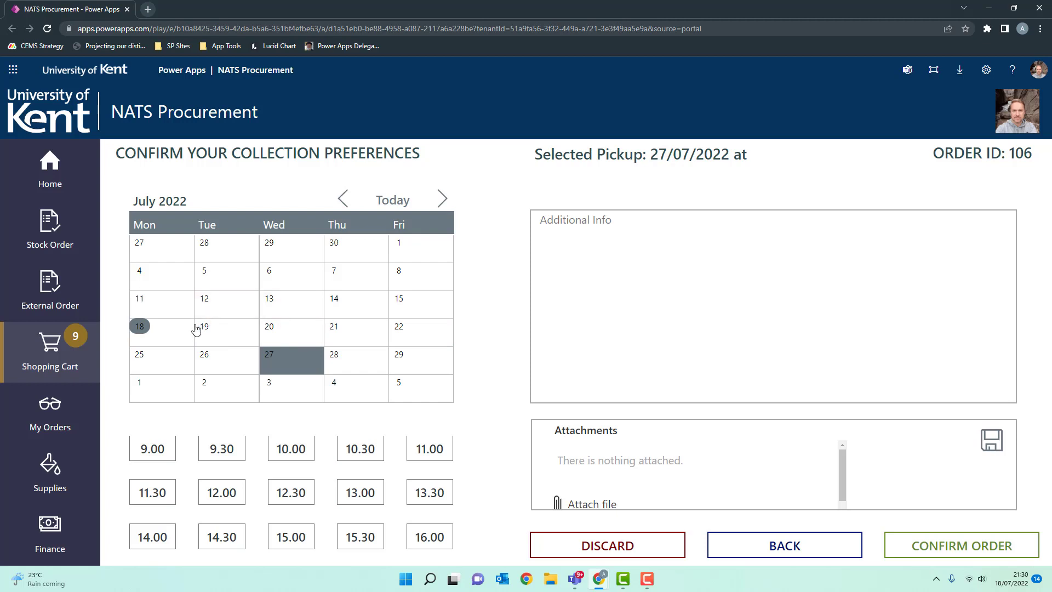
pyautogui.click(358, 366)
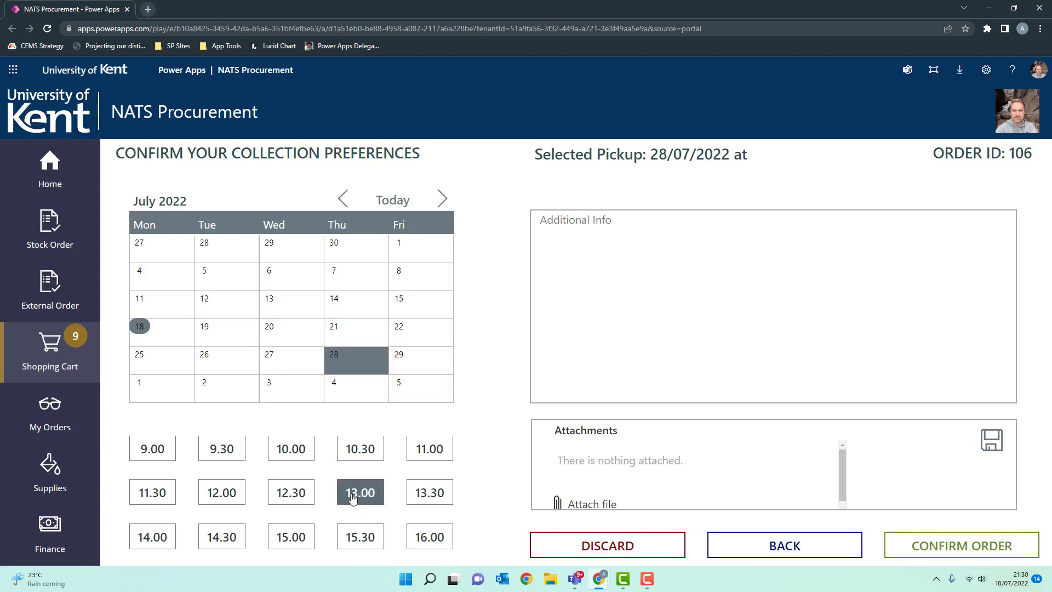
pyautogui.click(294, 497)
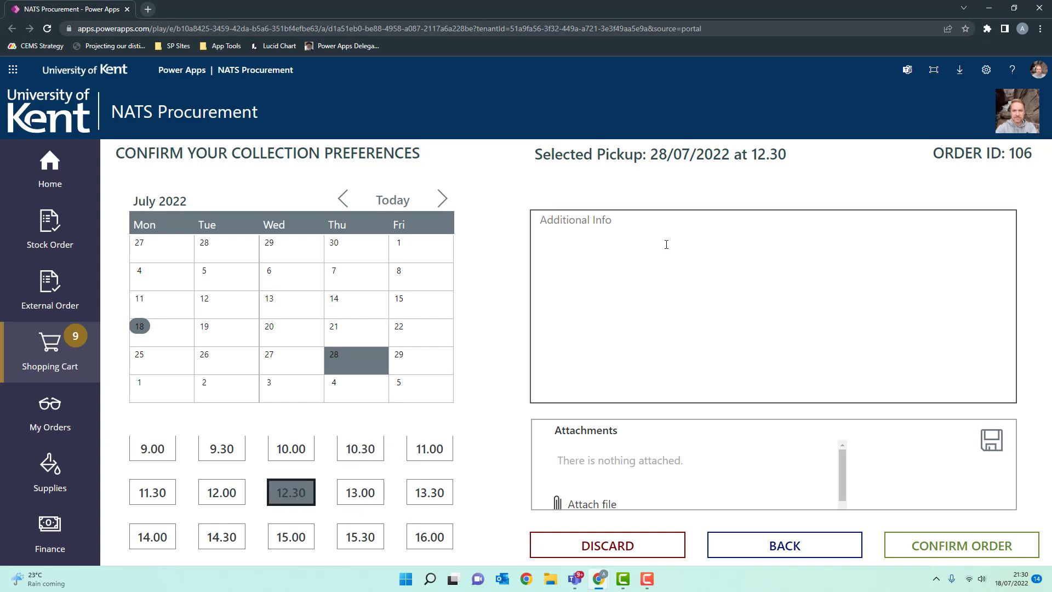
# Attach the JPEG file Email sig (1) from the Downloads folder to the stock order
pyautogui.click(666, 243)
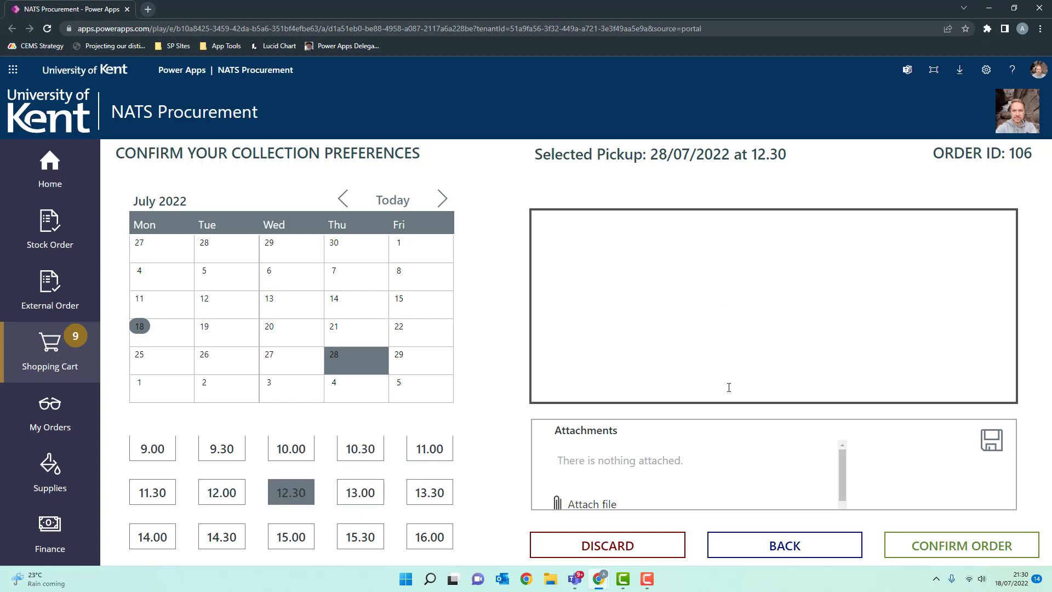
pyautogui.click(598, 503)
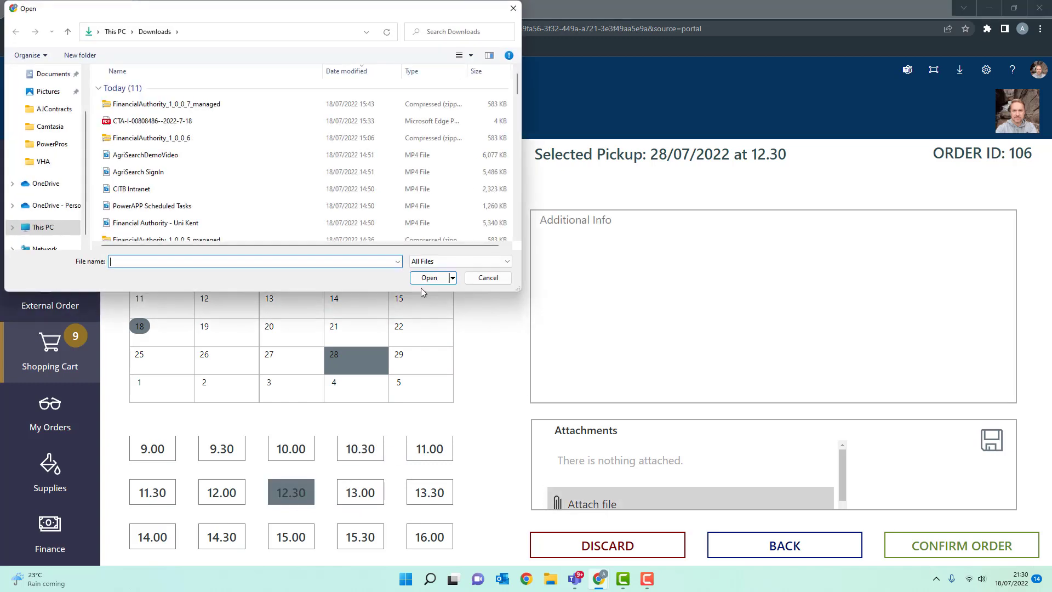
pyautogui.scroll(-7, 176, 171)
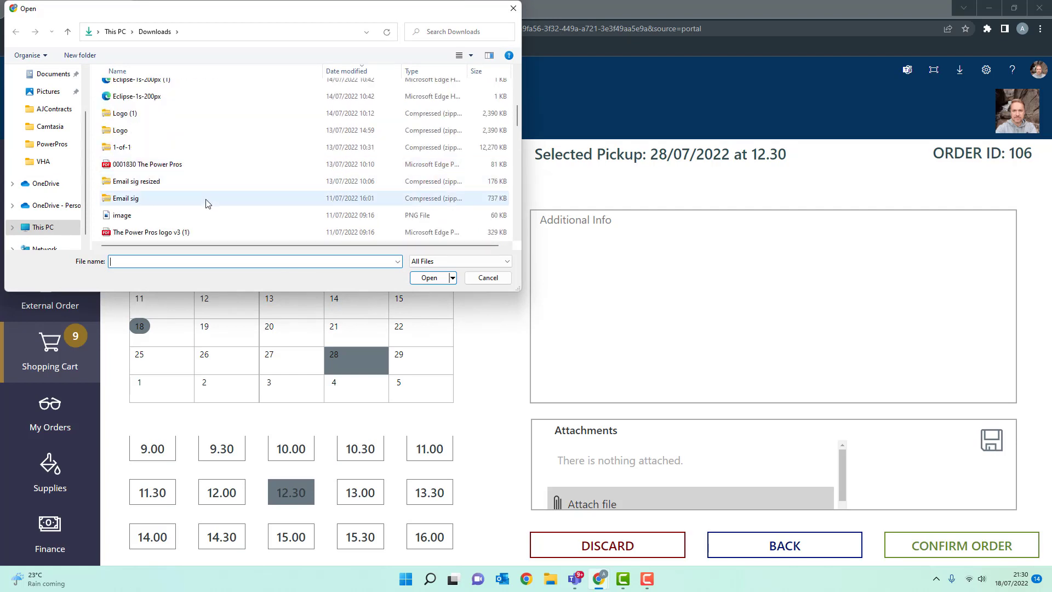
pyautogui.scroll(-1, 210, 202)
pyautogui.scroll(1, 207, 203)
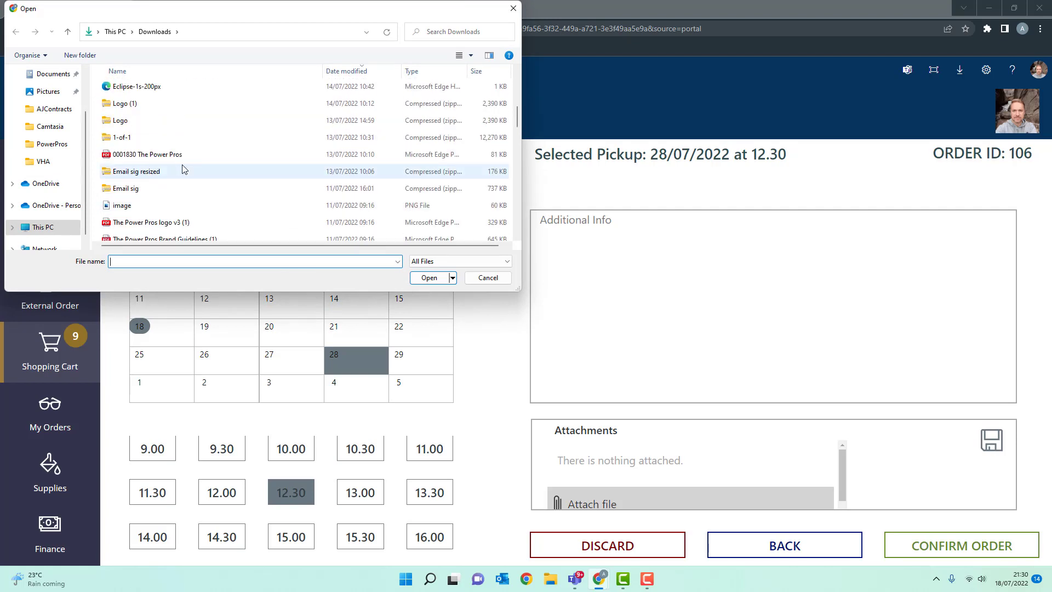
pyautogui.scroll(-3, 184, 170)
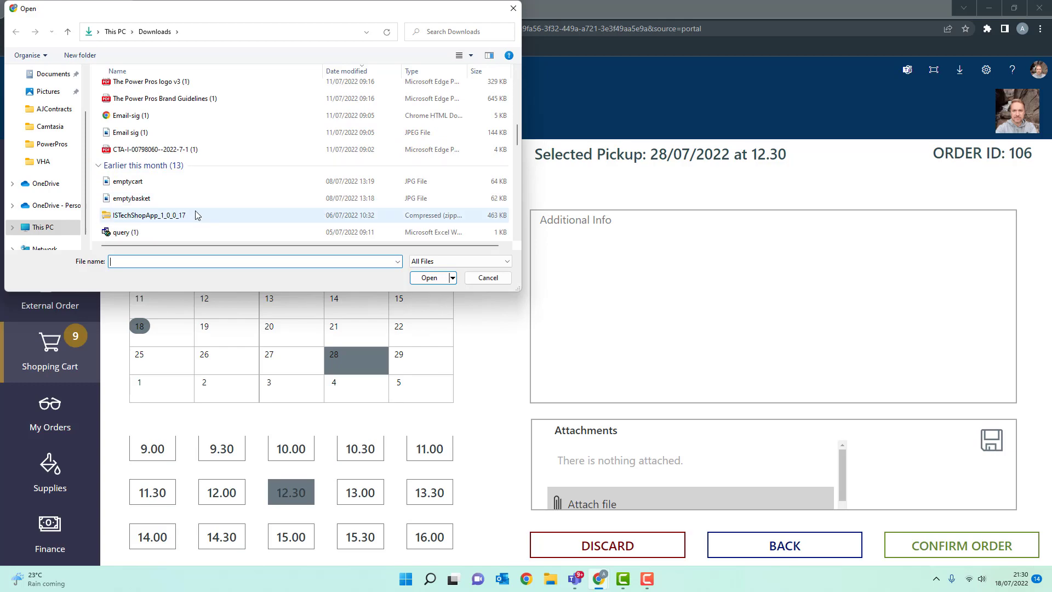
pyautogui.scroll(1, 198, 215)
pyautogui.click(143, 156)
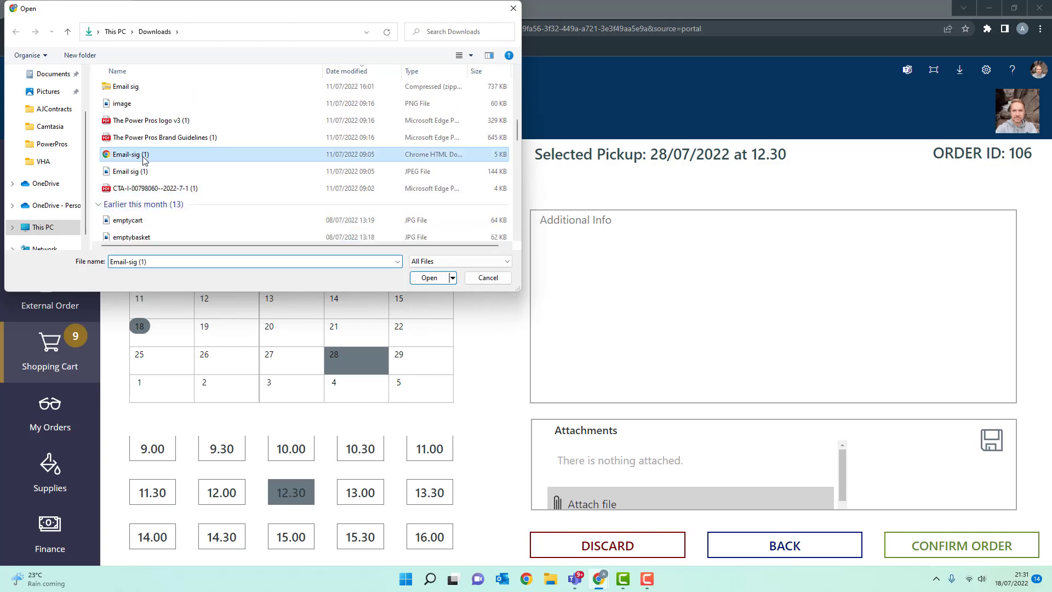
pyautogui.click(159, 172)
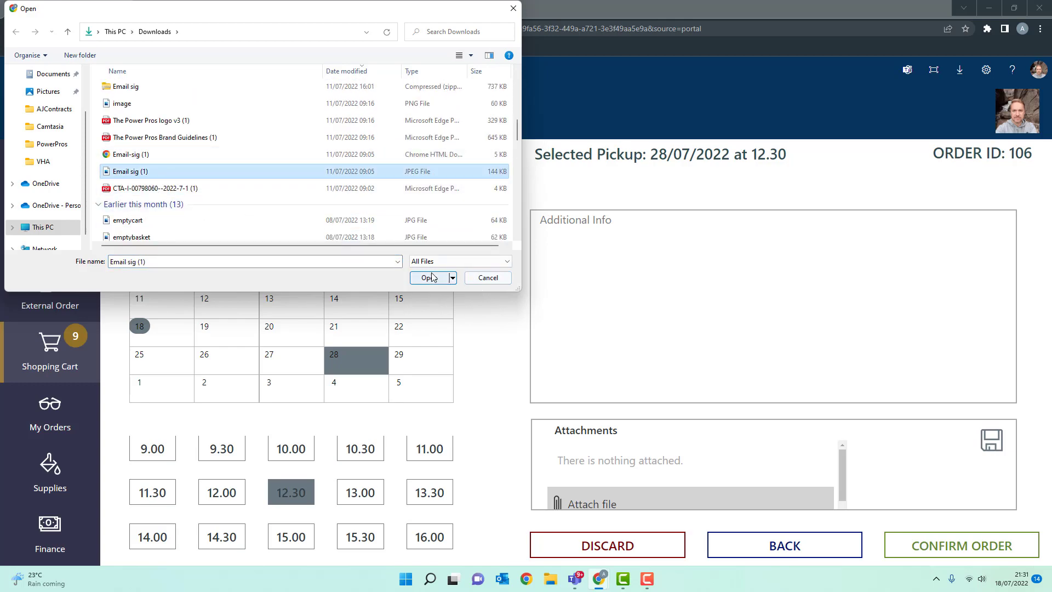
pyautogui.click(432, 277)
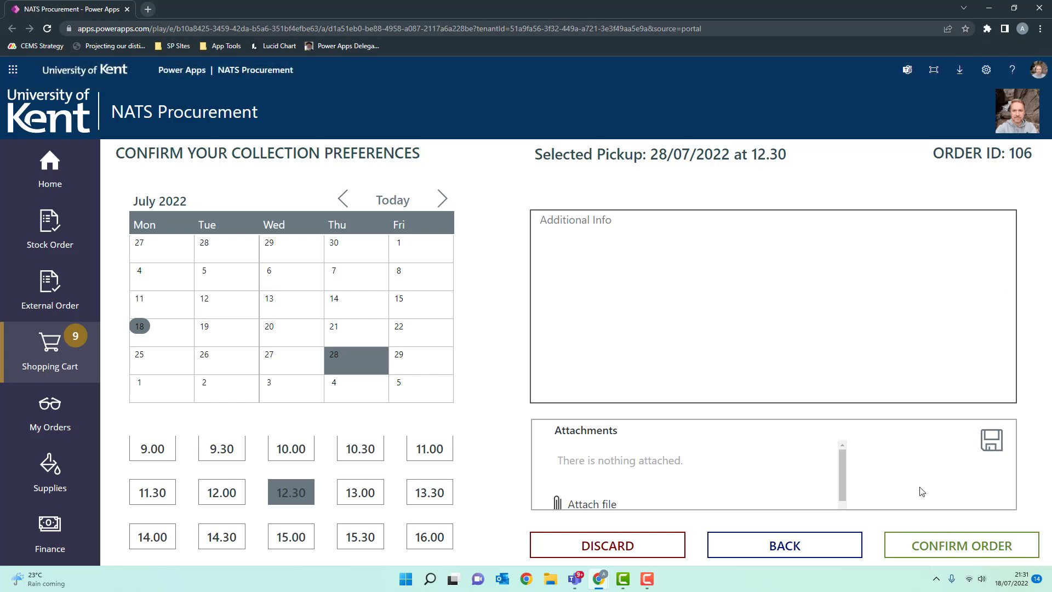
# Continue from the collection preferences to the order summary and discard the order
pyautogui.click(951, 548)
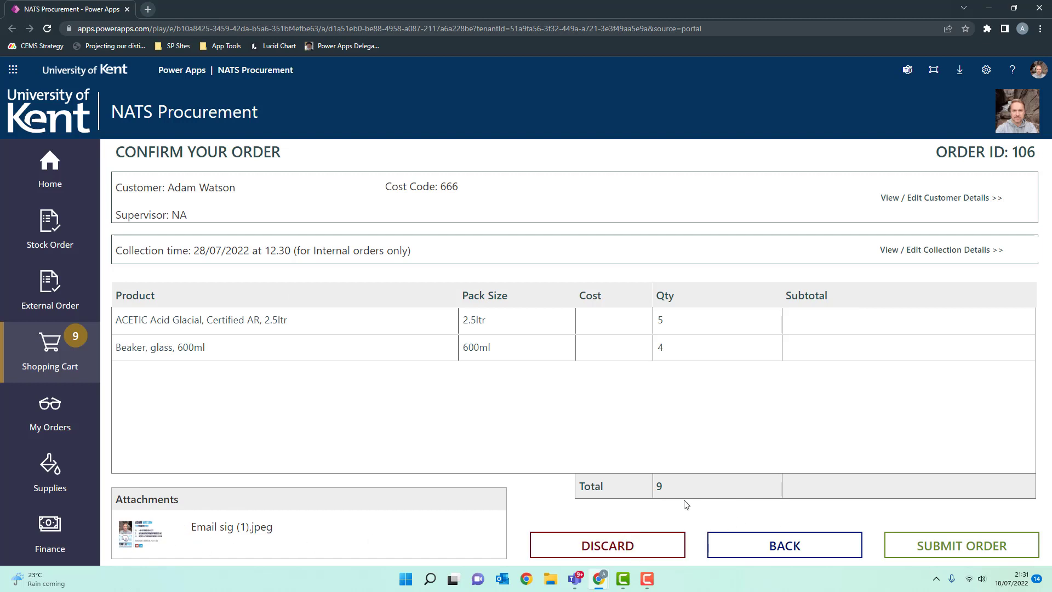
pyautogui.click(660, 545)
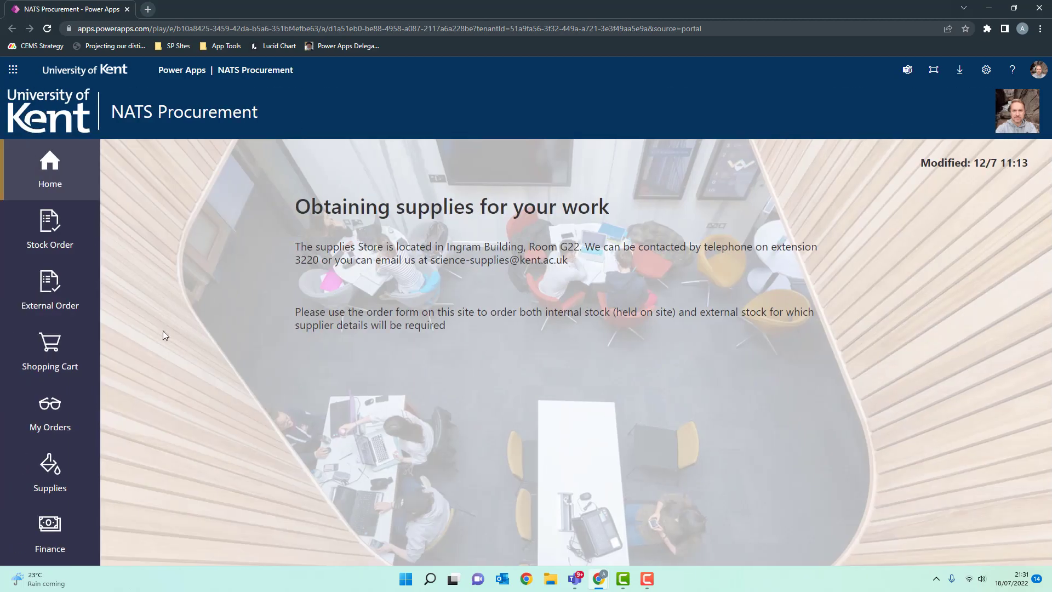
# Start a new stock order with 6 ACETIC Acid Glacial and 6 glass beakers and go to the basket
pyautogui.click(50, 229)
pyautogui.moveTo(984, 248); pyautogui.dragTo(955, 275)
pyautogui.write('66')
pyautogui.click(1014, 250)
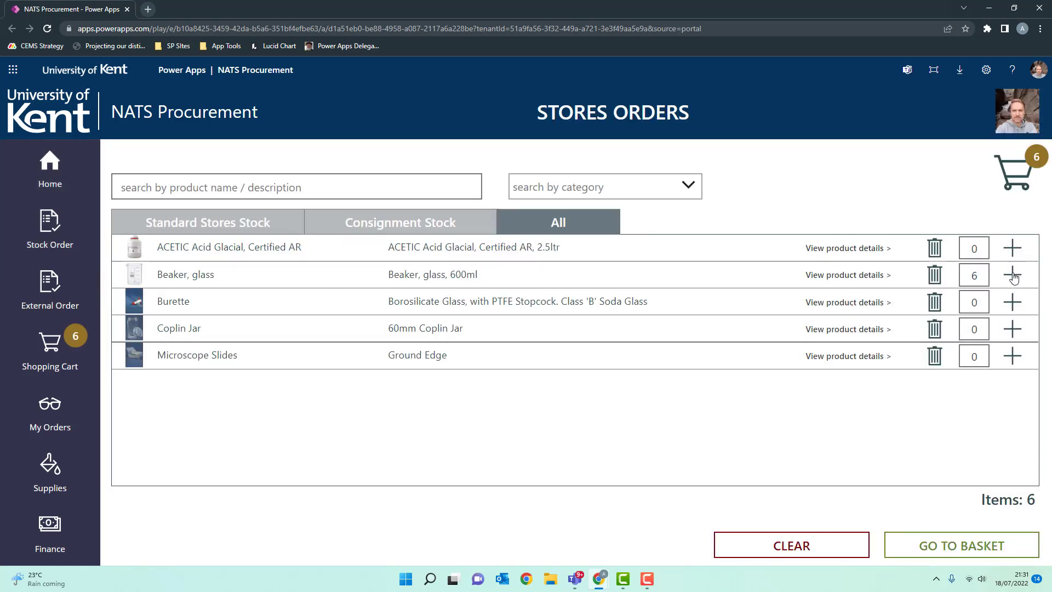
pyautogui.click(1012, 276)
pyautogui.click(939, 546)
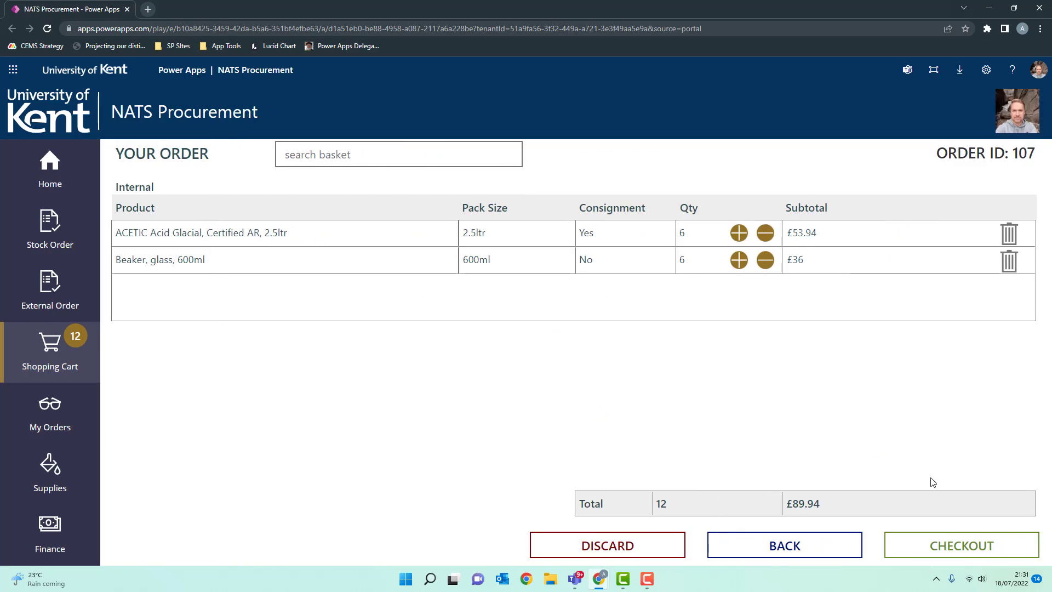
# Check out the basket, fill in the customer, the customer's telephone number and cost code 777, and continue to the collection preferences
pyautogui.click(965, 548)
pyautogui.click(462, 242)
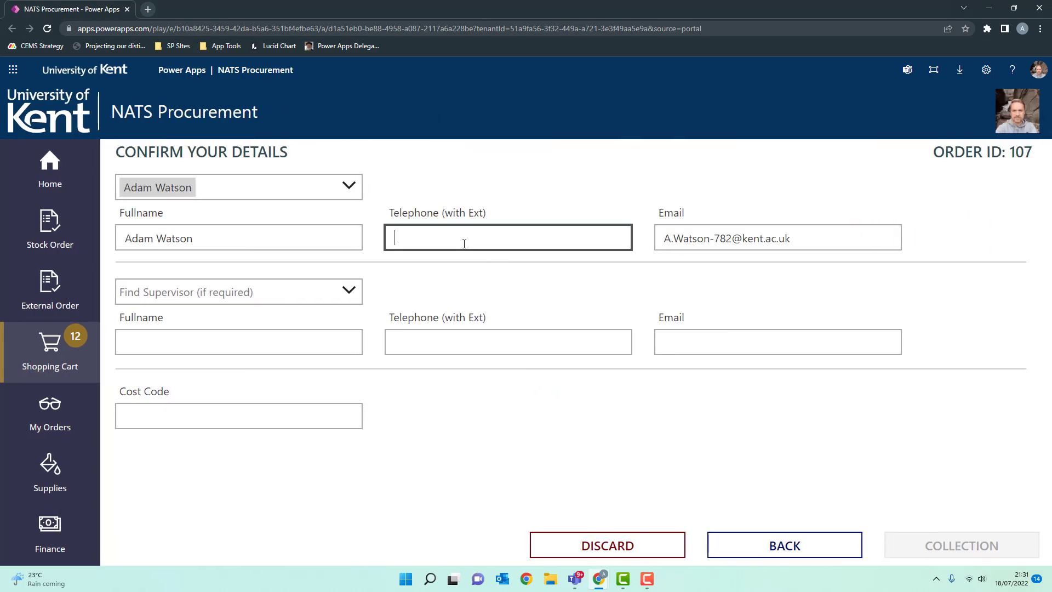
pyautogui.write('777')
pyautogui.click(329, 418)
pyautogui.write('777')
pyautogui.click(921, 542)
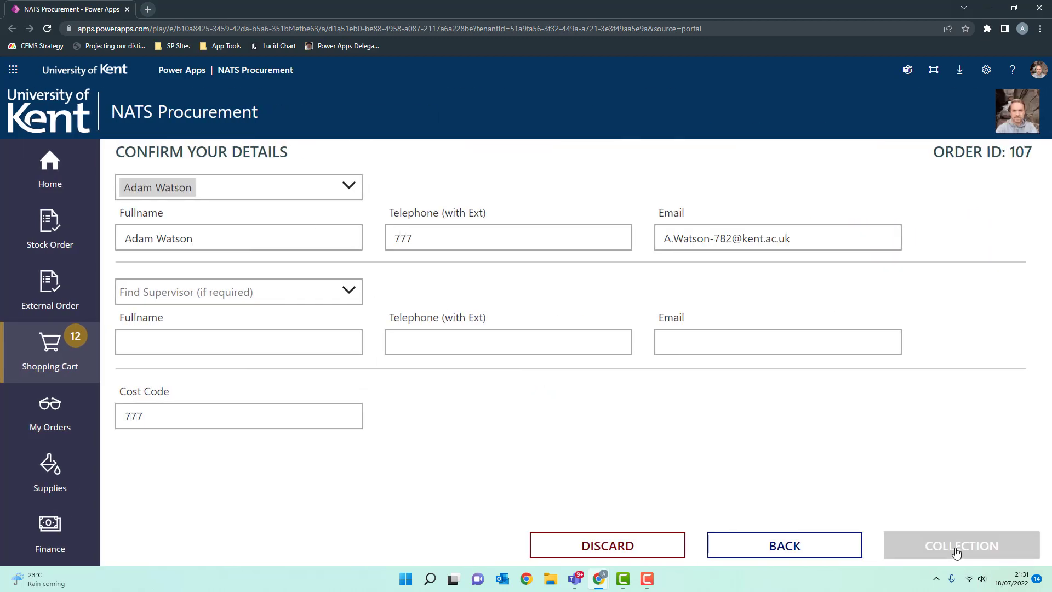
# Set the pickup to 28/07/2022 at 10.30, confirm the order and submit it
pyautogui.click(360, 448)
pyautogui.click(357, 364)
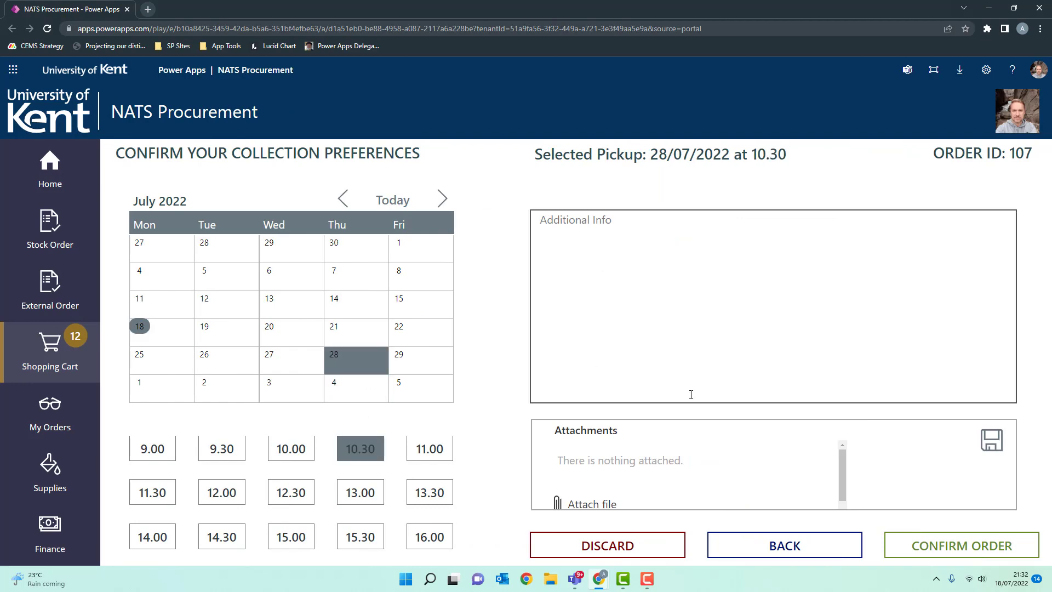
pyautogui.click(959, 549)
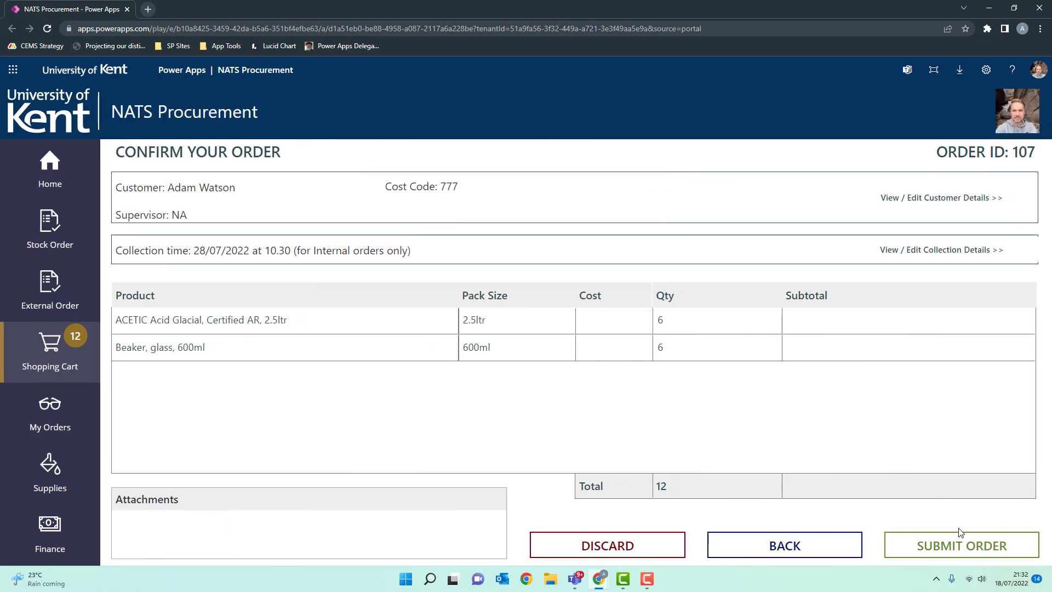
pyautogui.click(960, 543)
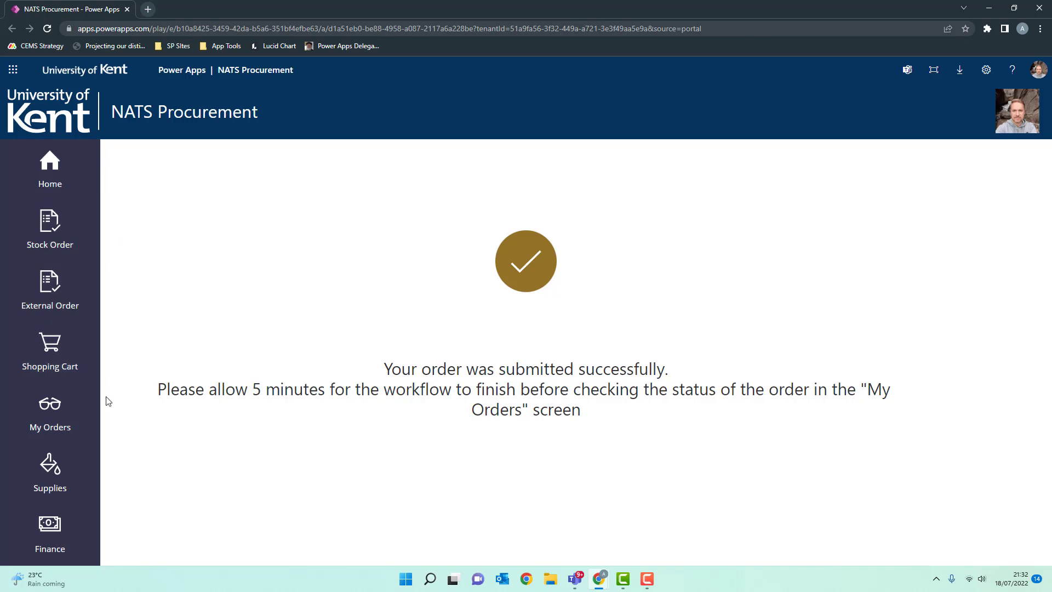
# Review the details of the newly submitted order in the personal order list and return to the list
pyautogui.click(52, 409)
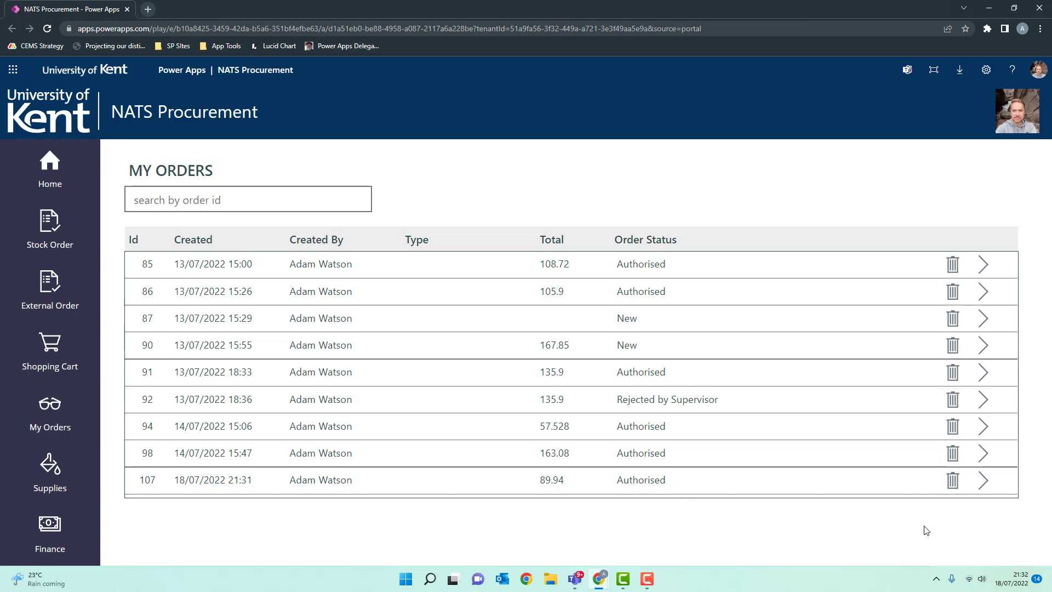
pyautogui.click(984, 483)
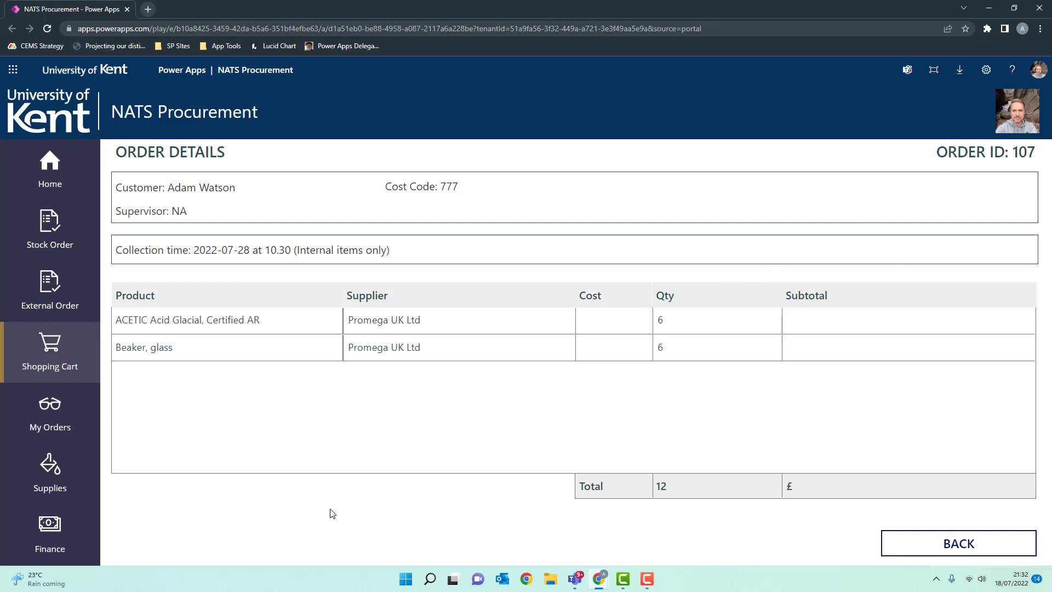
pyautogui.click(932, 543)
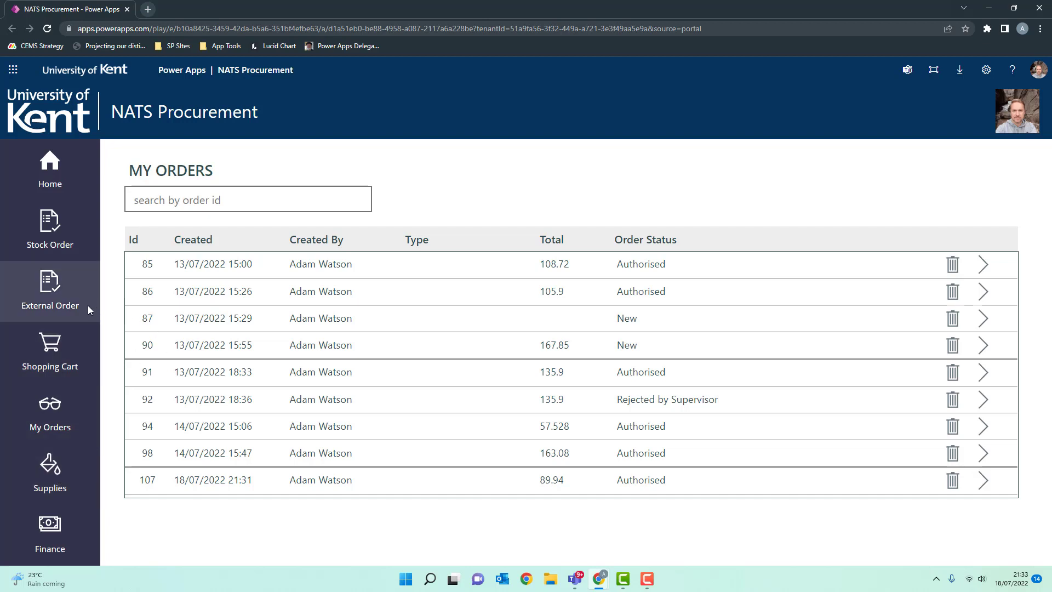
# Start an external order and choose Promega UK Ltd as the supplier
pyautogui.click(57, 291)
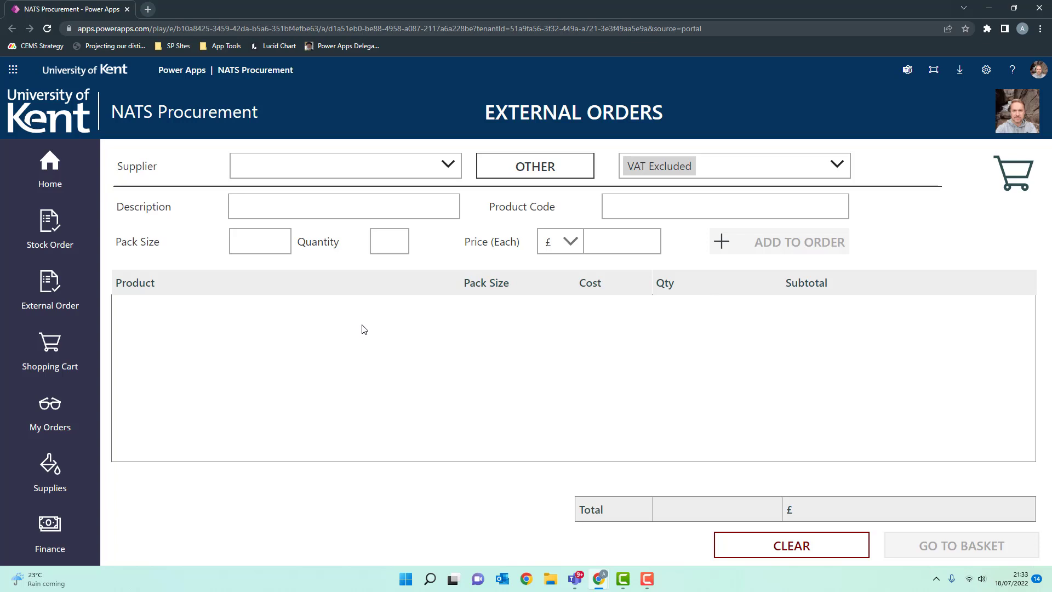
pyautogui.click(446, 164)
pyautogui.scroll(-3, 383, 298)
pyautogui.scroll(3, 384, 301)
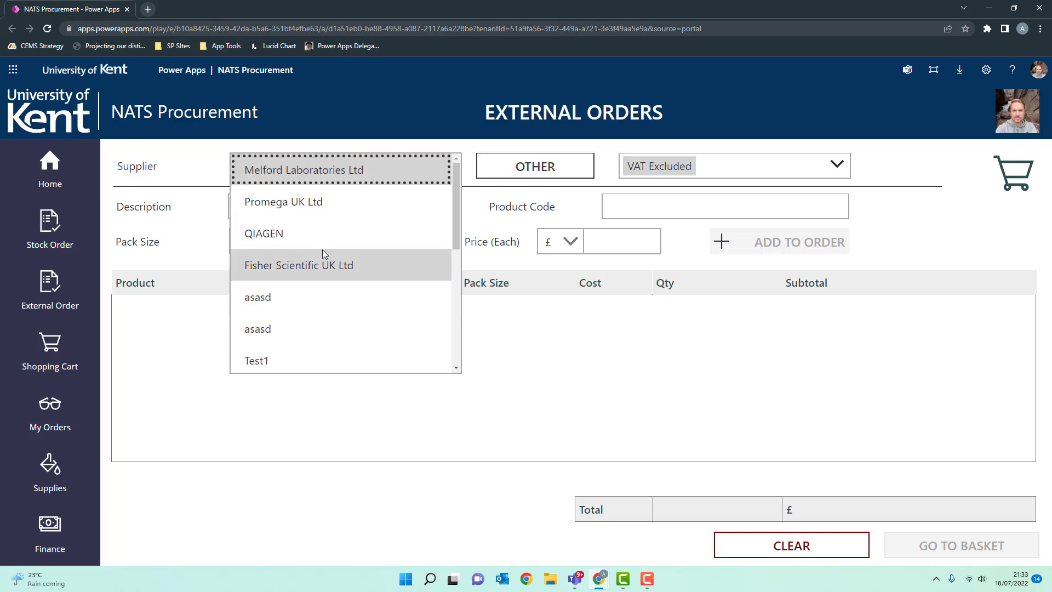
pyautogui.click(320, 236)
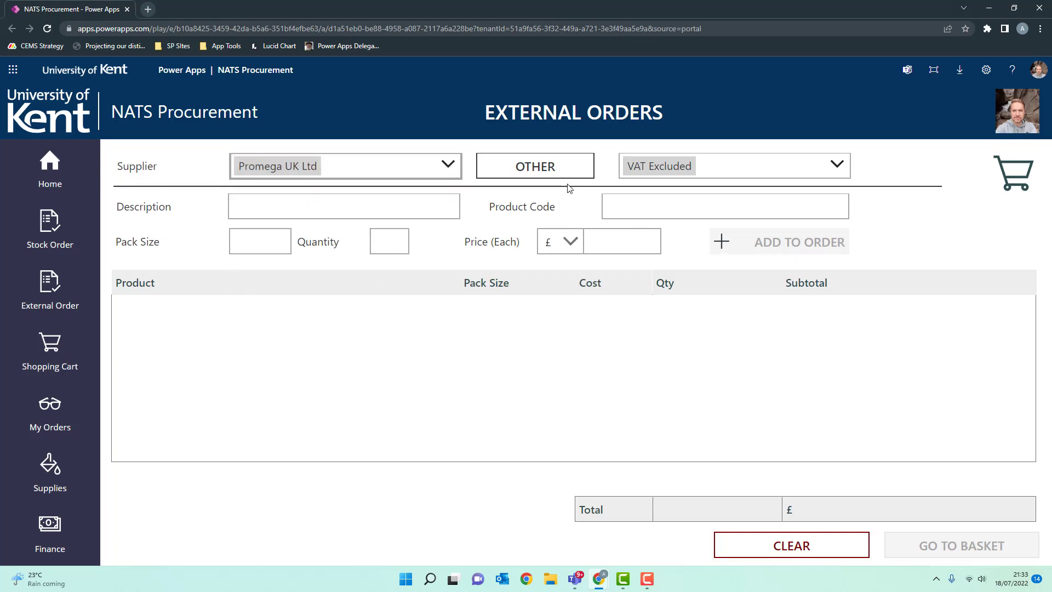
# View the entry form for other suppliers and the available VAT options for the external order
pyautogui.click(535, 170)
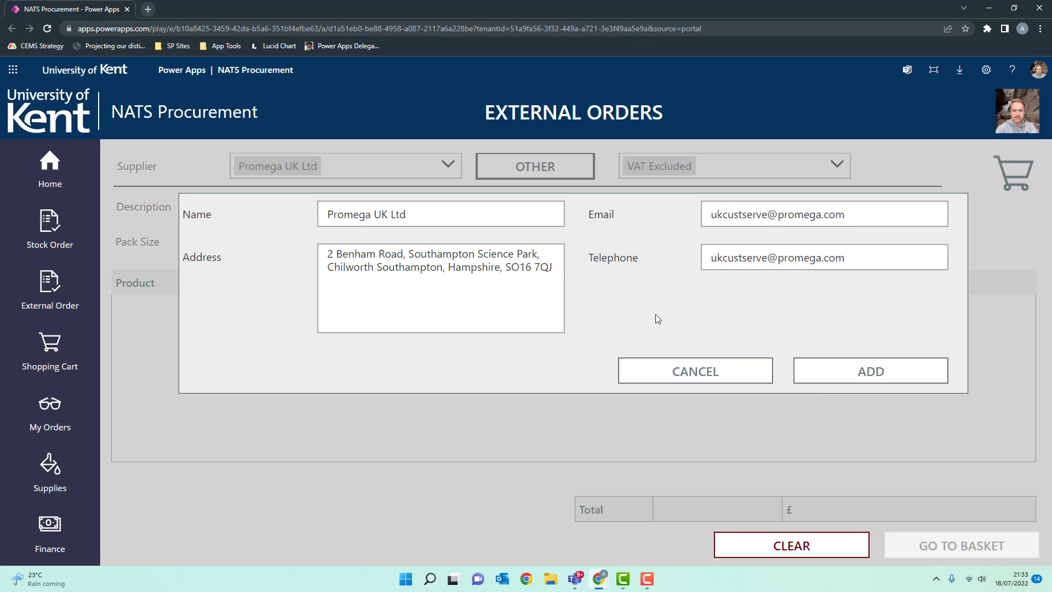
pyautogui.click(732, 380)
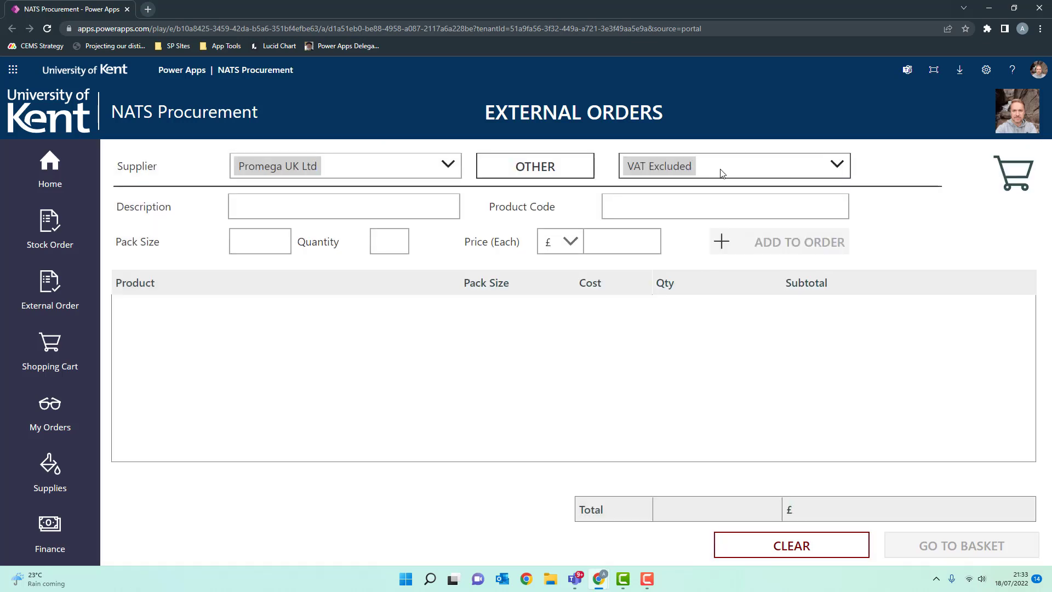
pyautogui.click(835, 164)
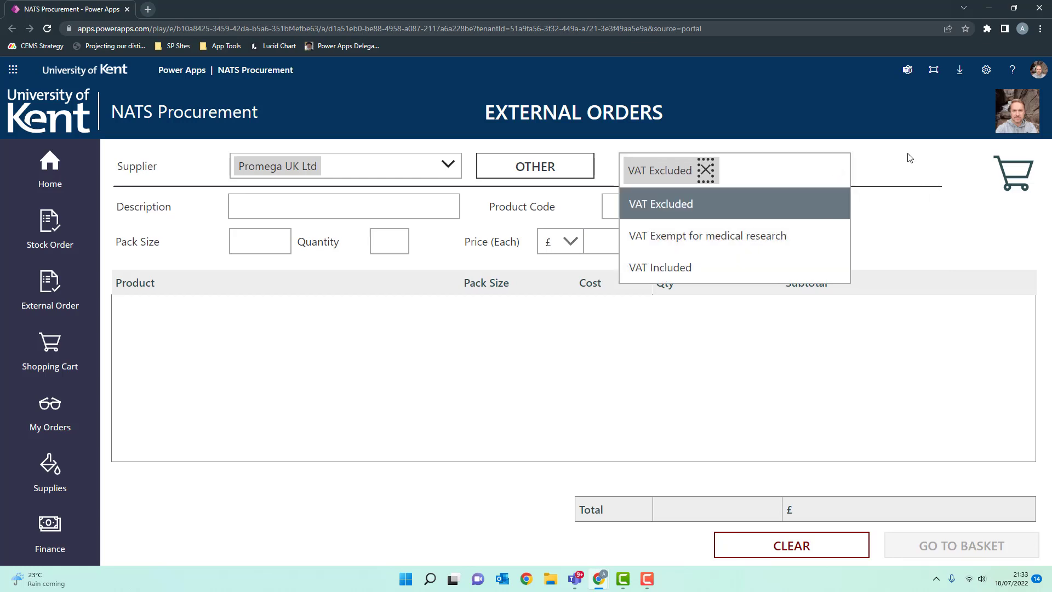
pyautogui.click(907, 175)
# Enter "Prod desc 2" as the product description and "sadfsadf" as the product code
pyautogui.click(383, 205)
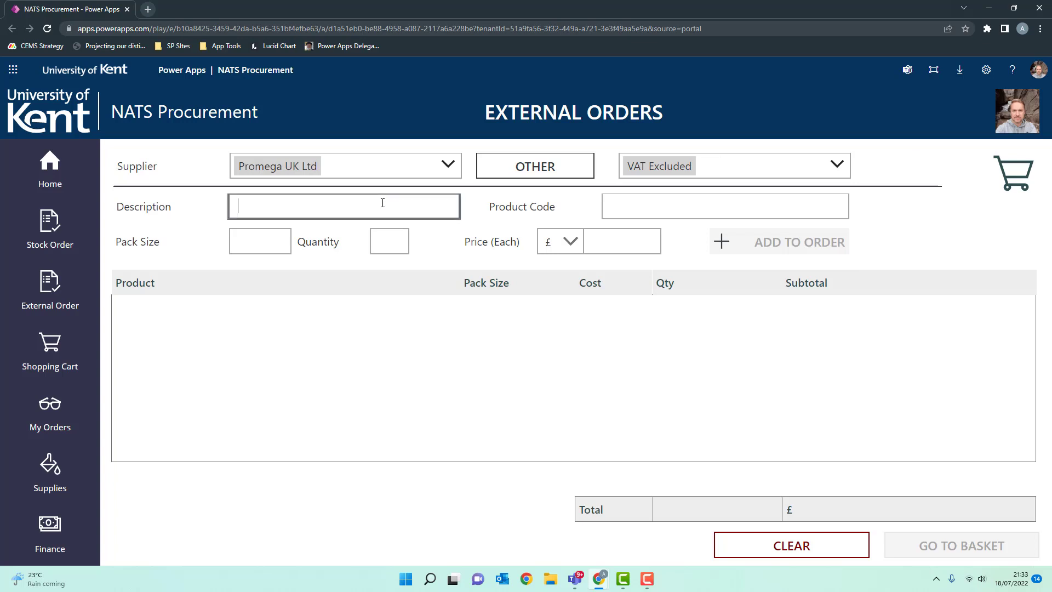
pyautogui.write('Prod d')
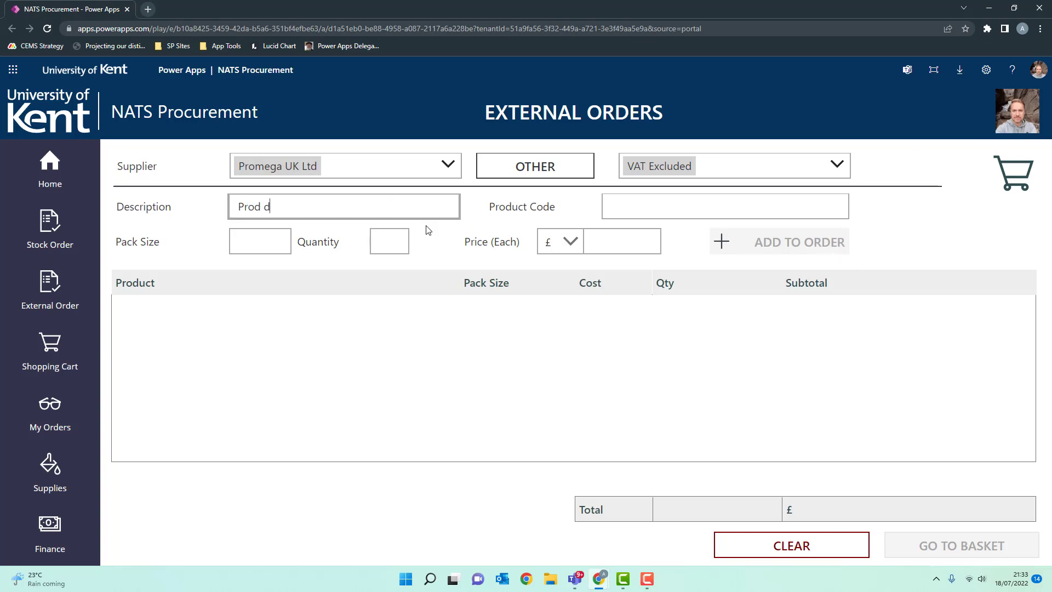
pyautogui.write('esc 2')
pyautogui.press('Tab')
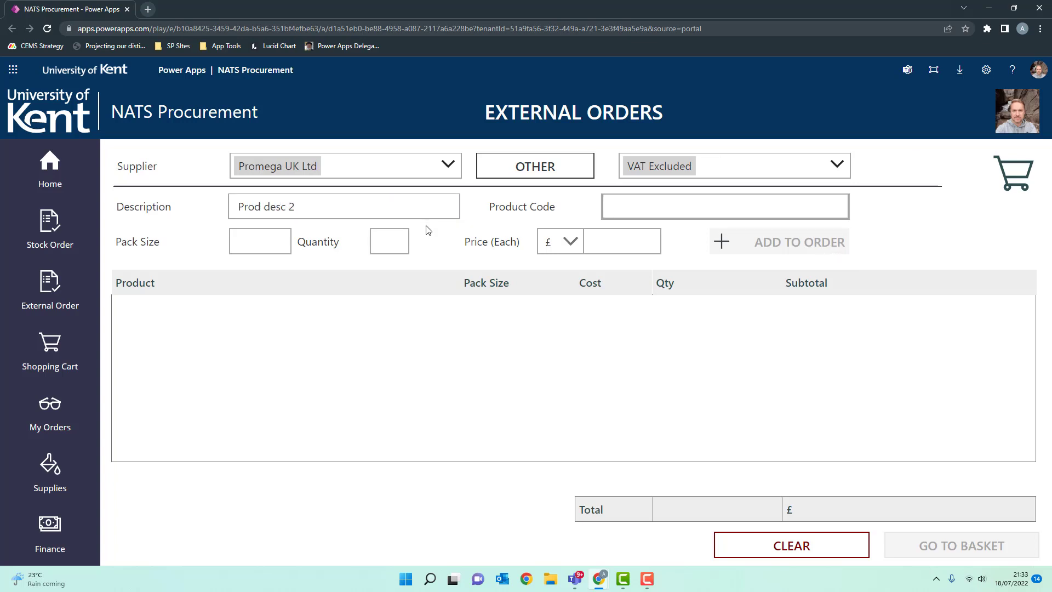
pyautogui.write('sadfsadf')
# Set the pack size to 15ml, the quantity to 5 and the price to £6.99 each, and add the product to the order
pyautogui.click(265, 235)
pyautogui.write('1')
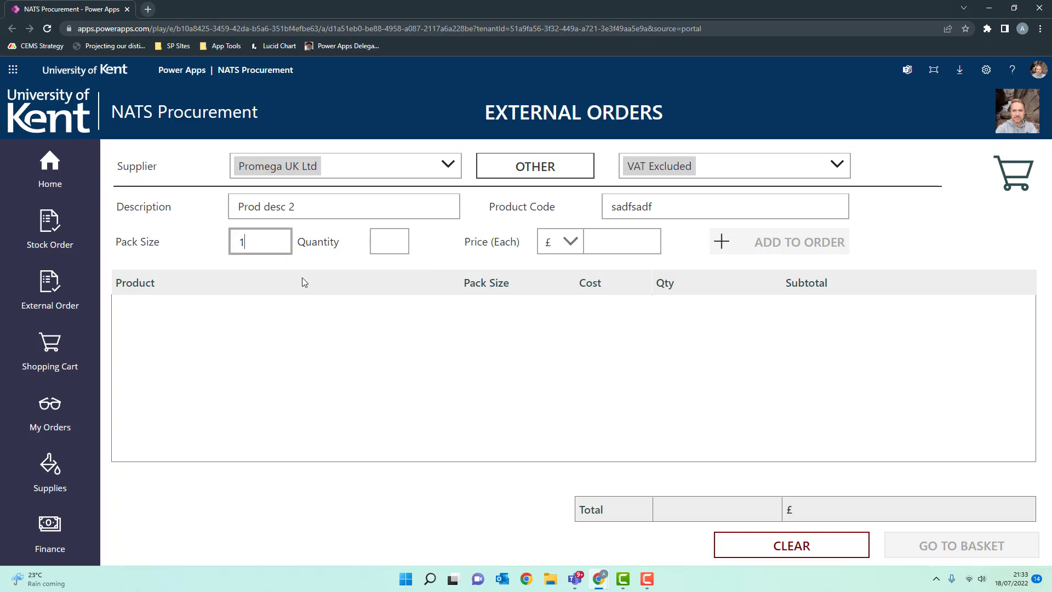
pyautogui.write('5ml')
pyautogui.press('Tab')
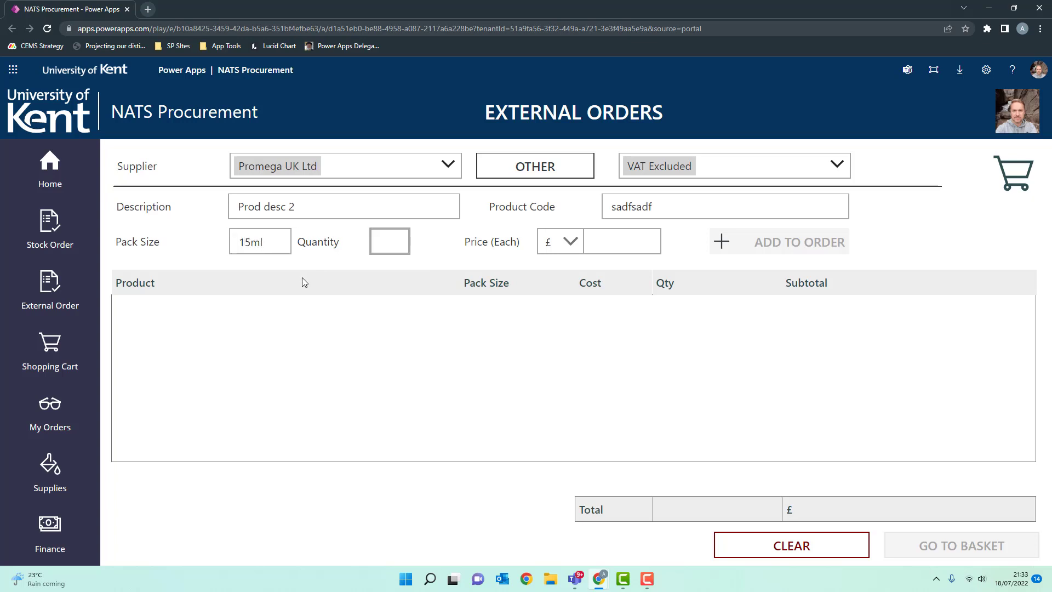
pyautogui.write('5')
pyautogui.press('Tab')
pyautogui.click(619, 244)
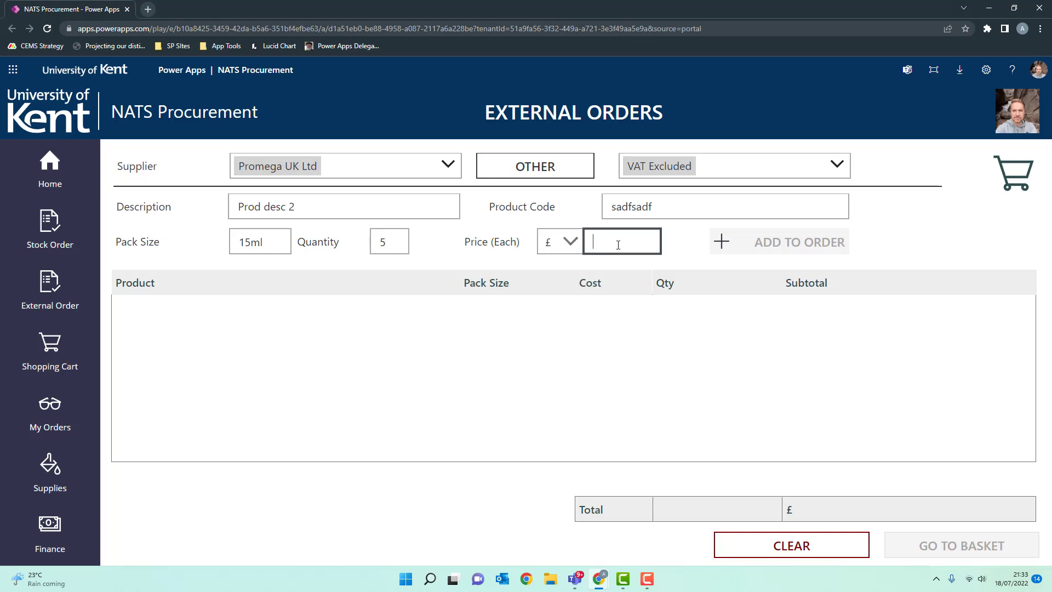
pyautogui.write('6.99')
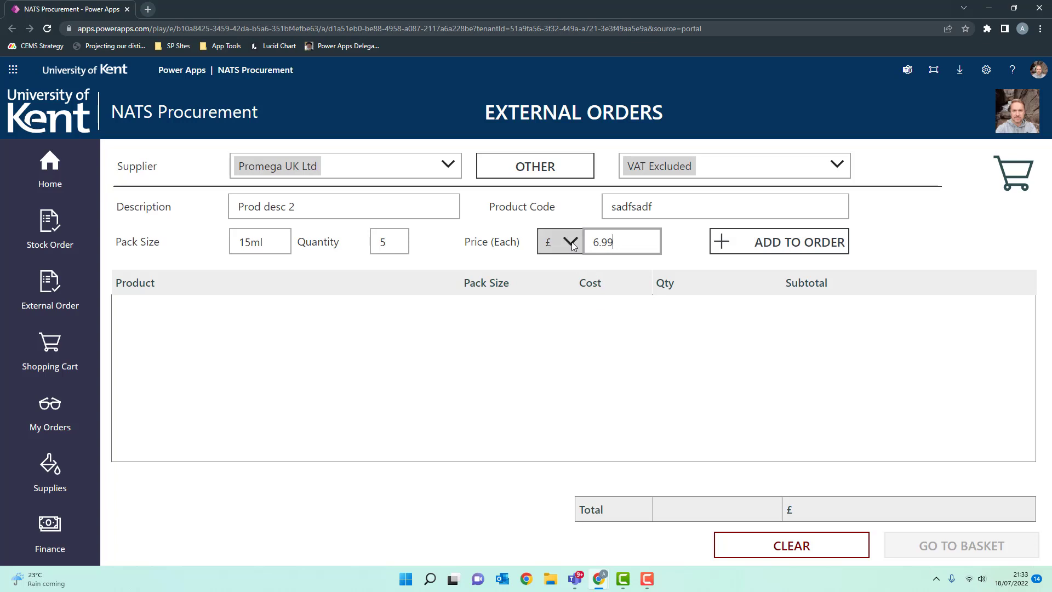
pyautogui.click(573, 246)
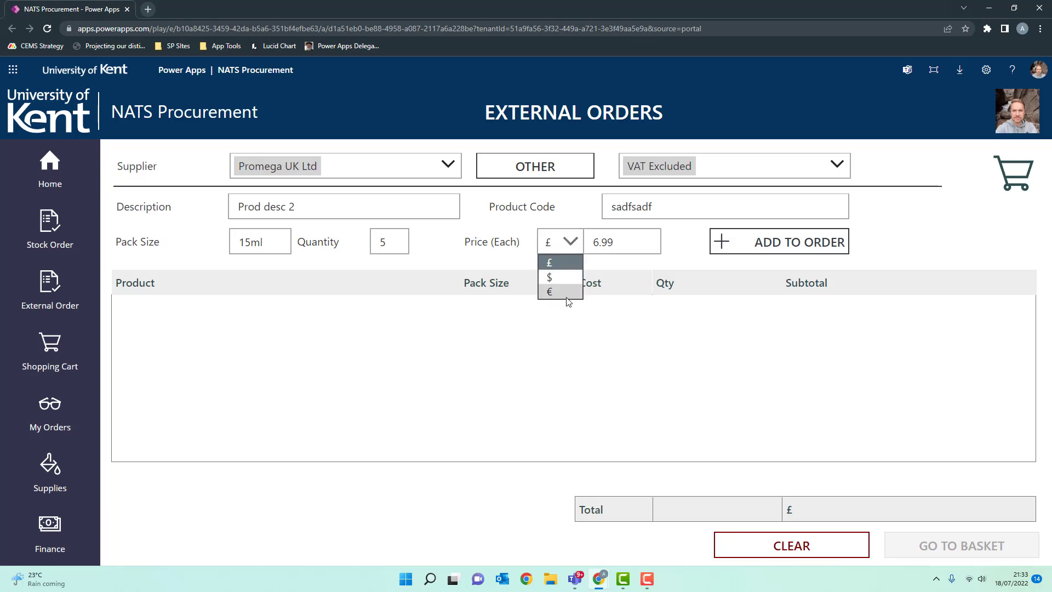
pyautogui.click(683, 239)
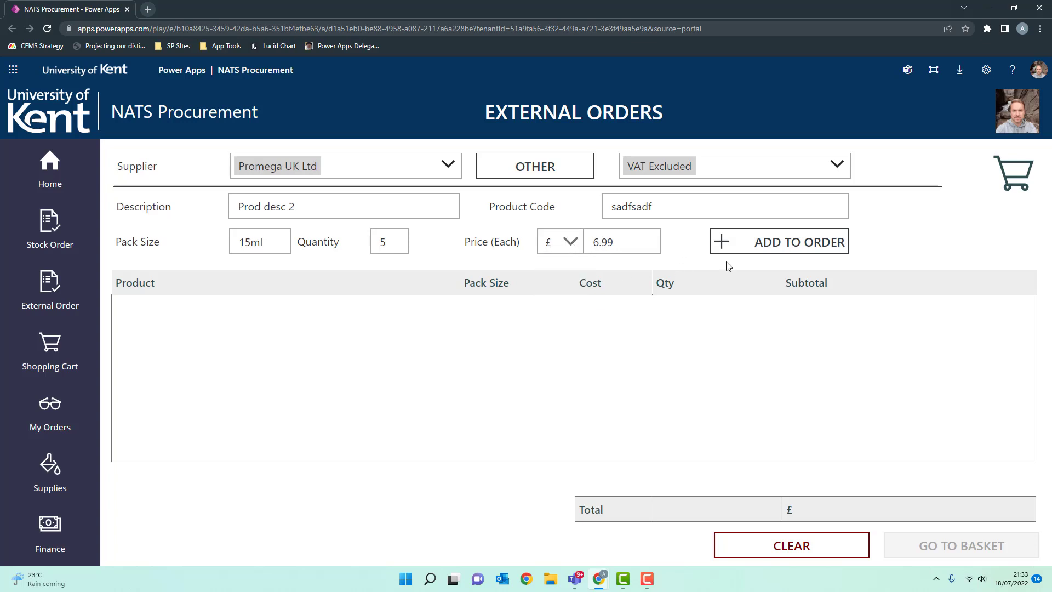
pyautogui.click(824, 242)
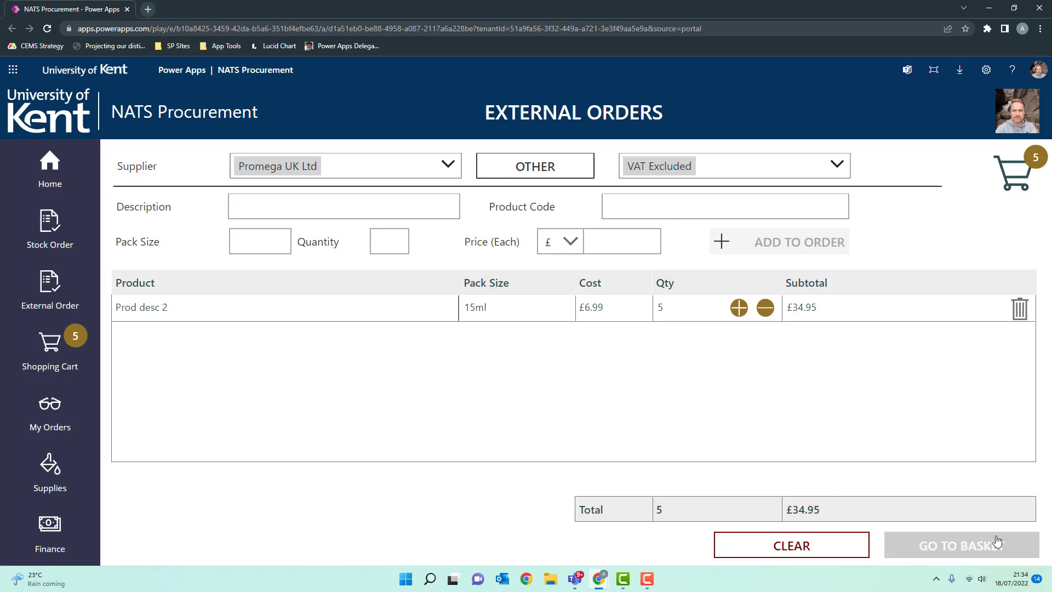
# Go to the basket of the external order and proceed to checkout
pyautogui.click(981, 553)
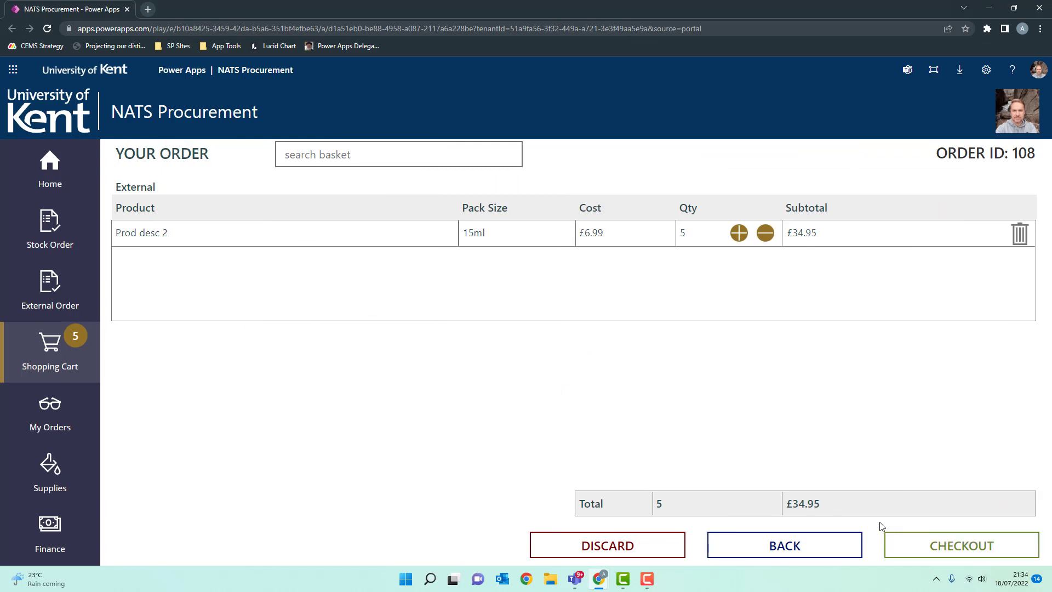
pyautogui.click(928, 545)
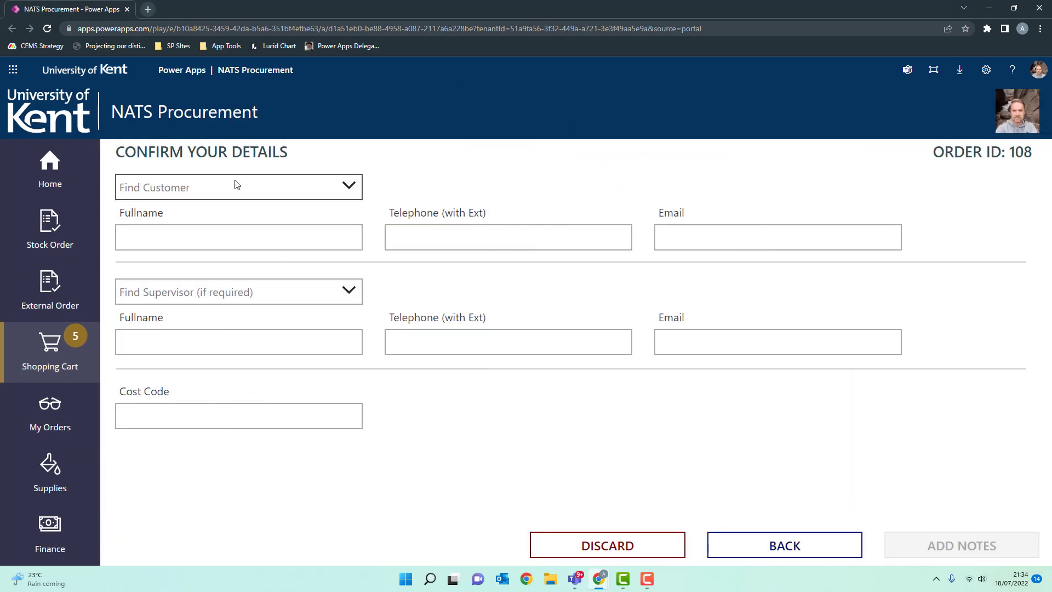